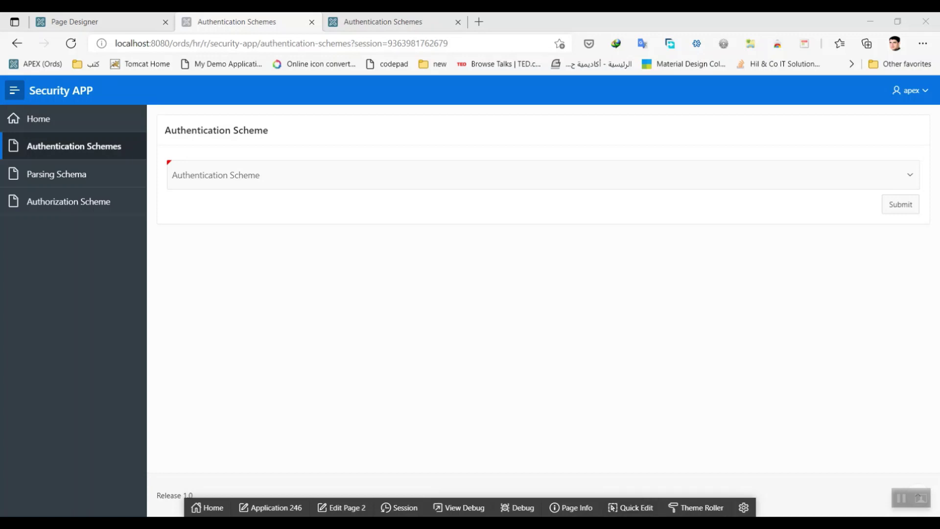
Step: Compare the builder's scheme list with the reloaded Security APP page's Authentication Scheme choices
{"action": "left_click", "coordinate": [399, 23]}
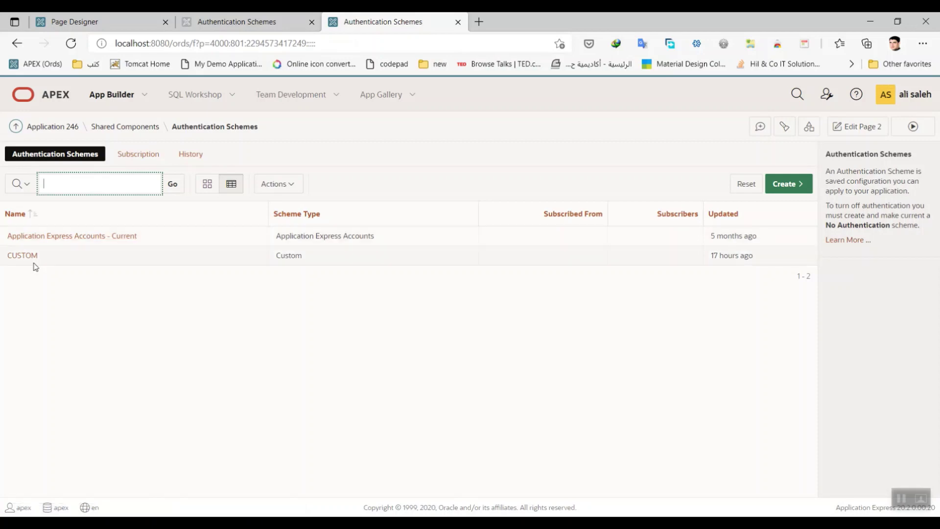
{"action": "left_click", "coordinate": [208, 27]}
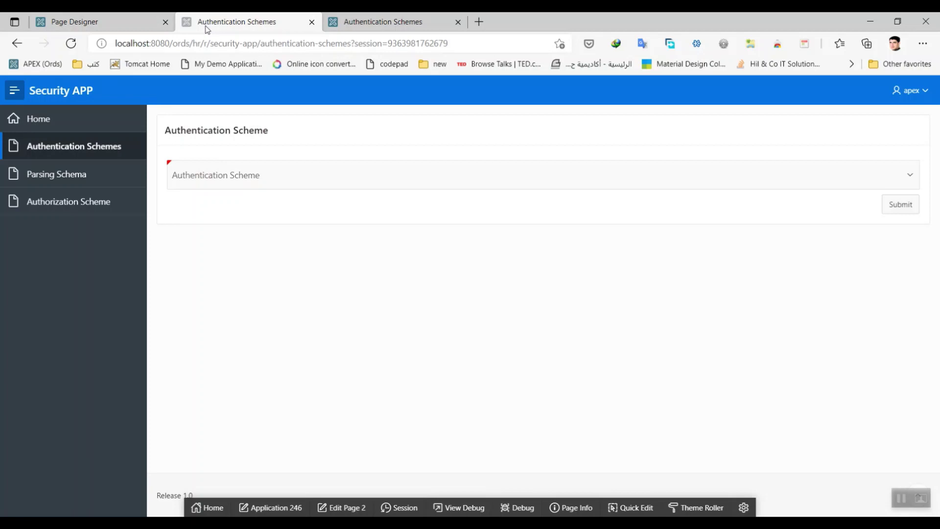
{"action": "left_click", "coordinate": [49, 146]}
{"action": "left_click", "coordinate": [292, 174]}
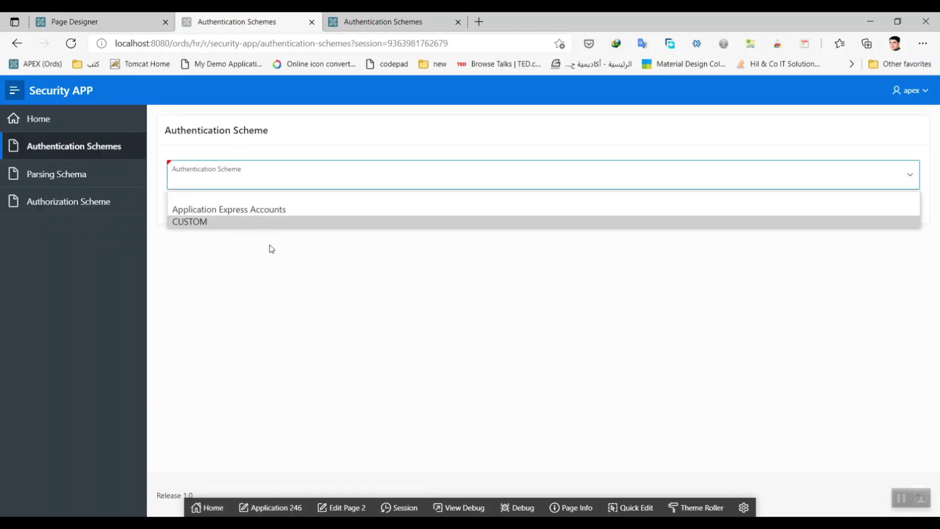
{"action": "left_click", "coordinate": [272, 248]}
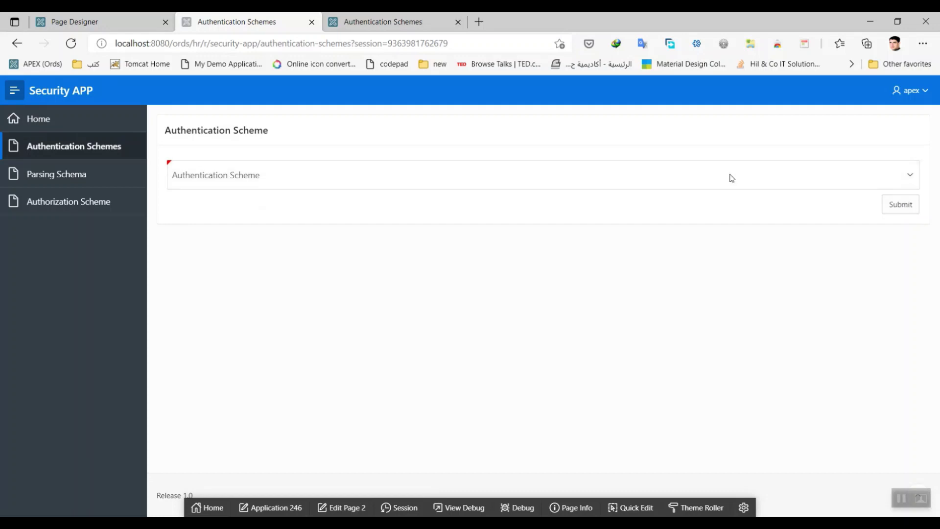
{"action": "left_click", "coordinate": [290, 167]}
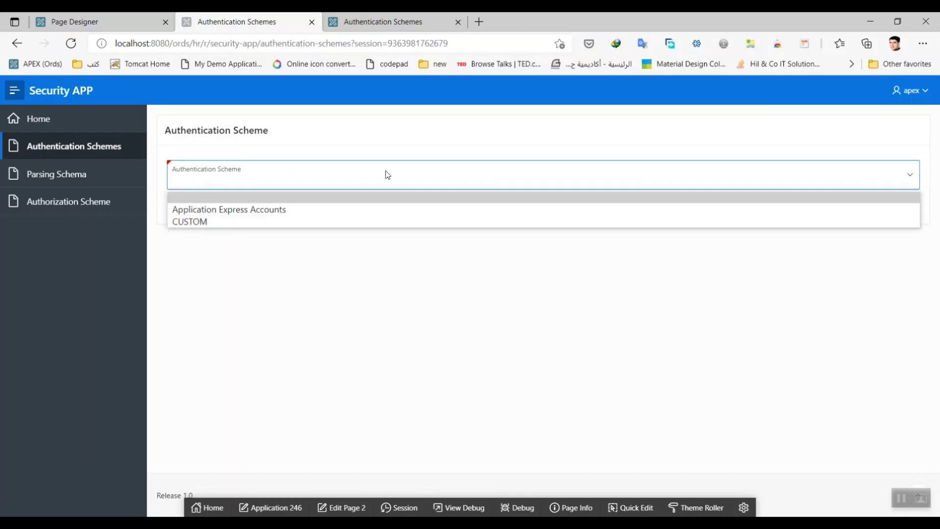
Step: Recheck the builder's list and the app's scheme choices, leaving no scheme selected
{"action": "left_click", "coordinate": [383, 22]}
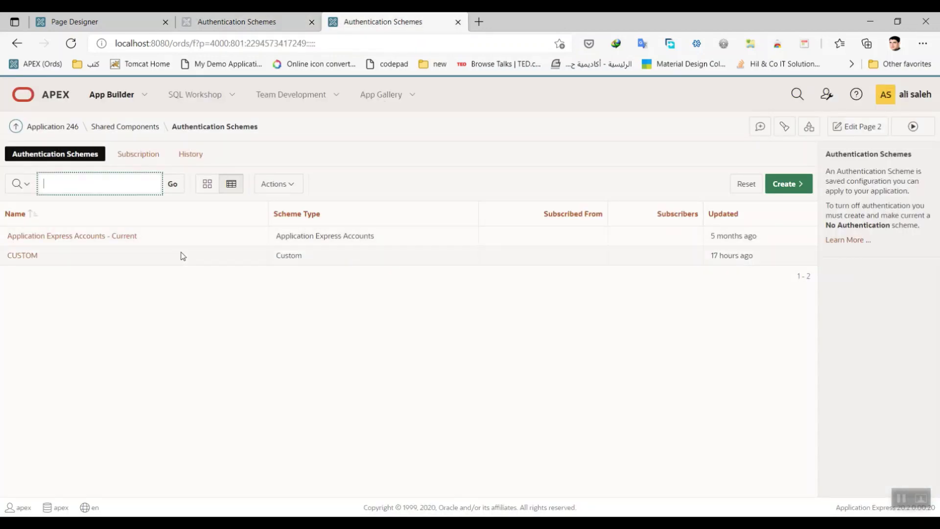
{"action": "left_click", "coordinate": [228, 20]}
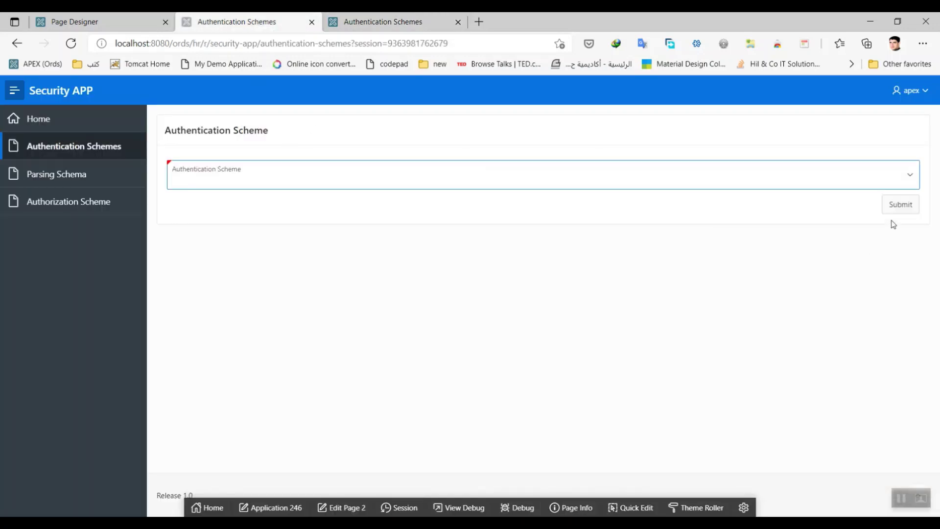
{"action": "left_click", "coordinate": [316, 180]}
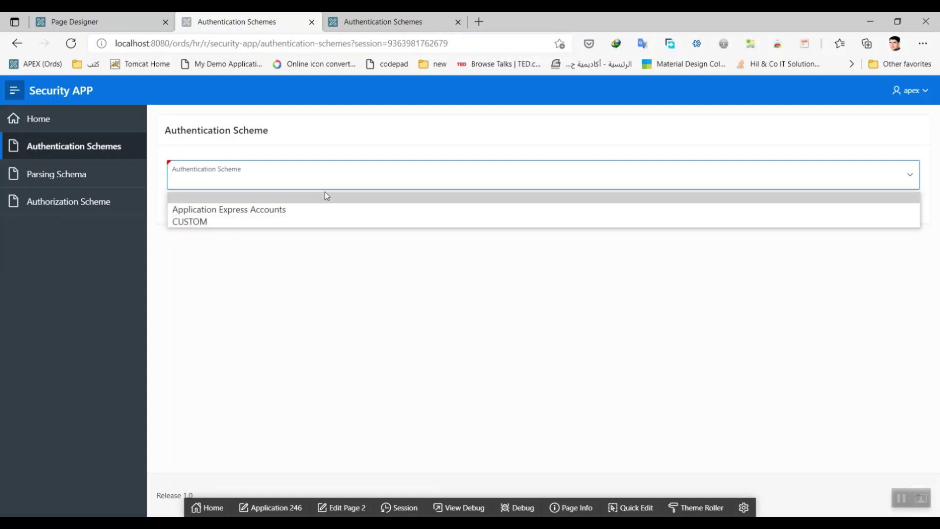
{"action": "left_click", "coordinate": [308, 290]}
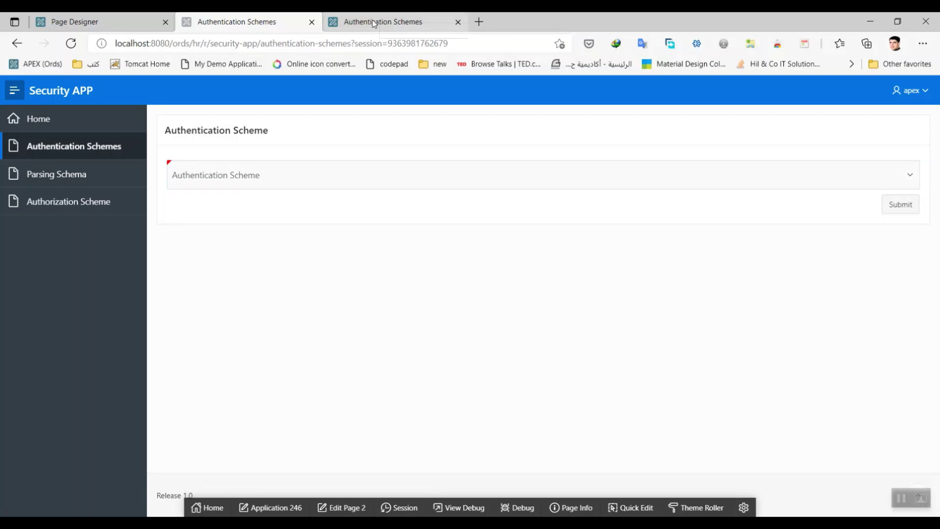
{"action": "left_click", "coordinate": [374, 21]}
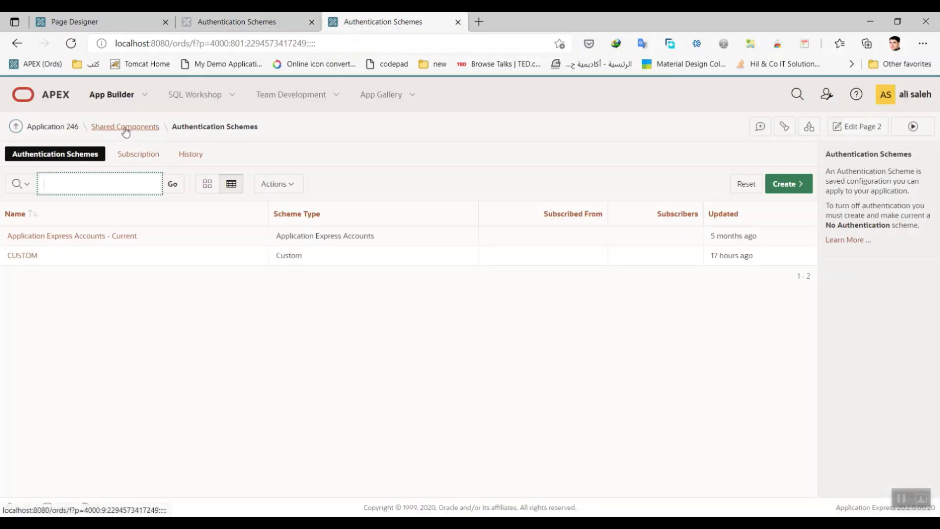
Step: Open Application 246 in a new tab and copy the APEX_APPLICATIONS view name from Application Express Views
{"action": "right_click", "coordinate": [64, 129]}
{"action": "left_click", "coordinate": [78, 140]}
{"action": "left_click", "coordinate": [509, 24]}
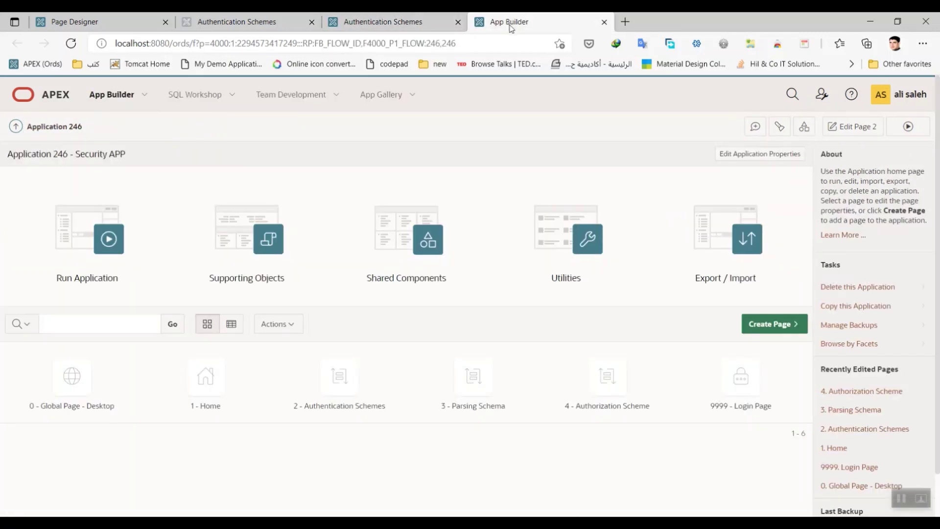
{"action": "left_click", "coordinate": [553, 246]}
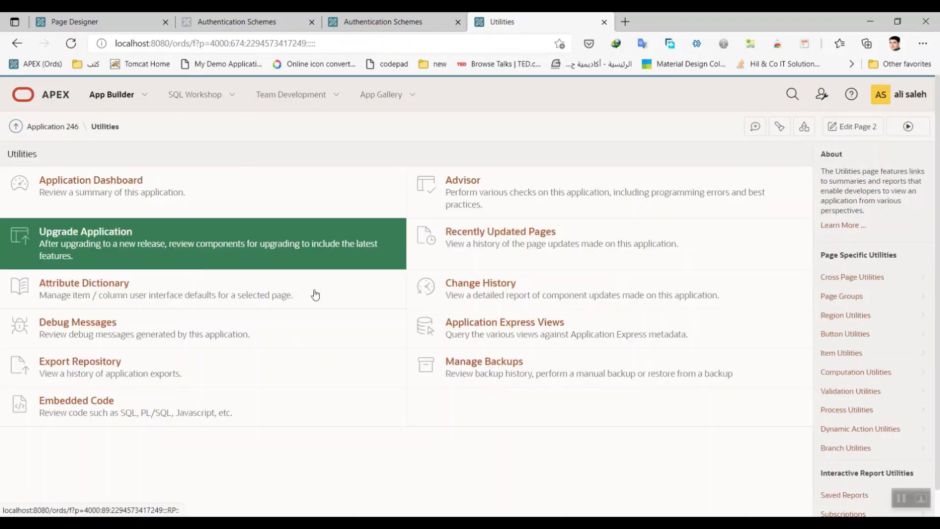
{"action": "left_click", "coordinate": [502, 340]}
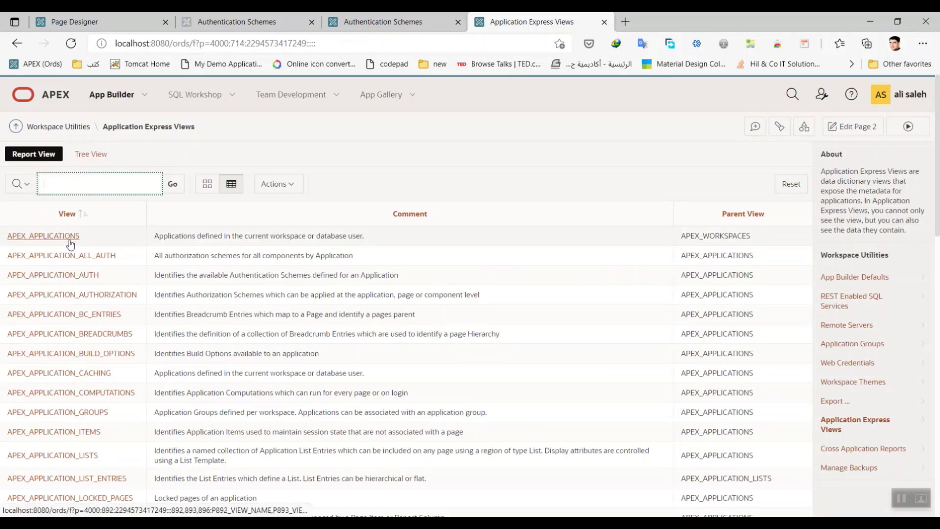
{"action": "left_click", "coordinate": [70, 240]}
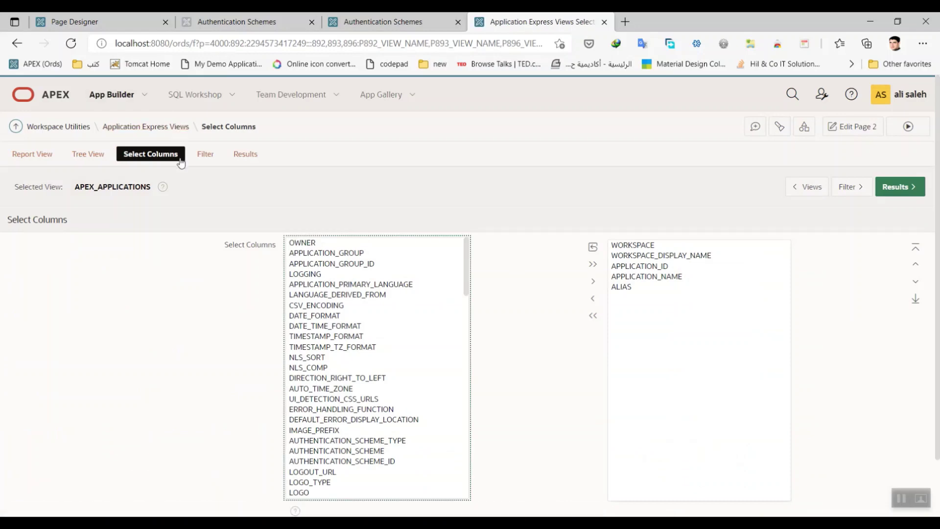
{"action": "double_click", "coordinate": [119, 188]}
{"action": "key", "text": "ctrl+c"}
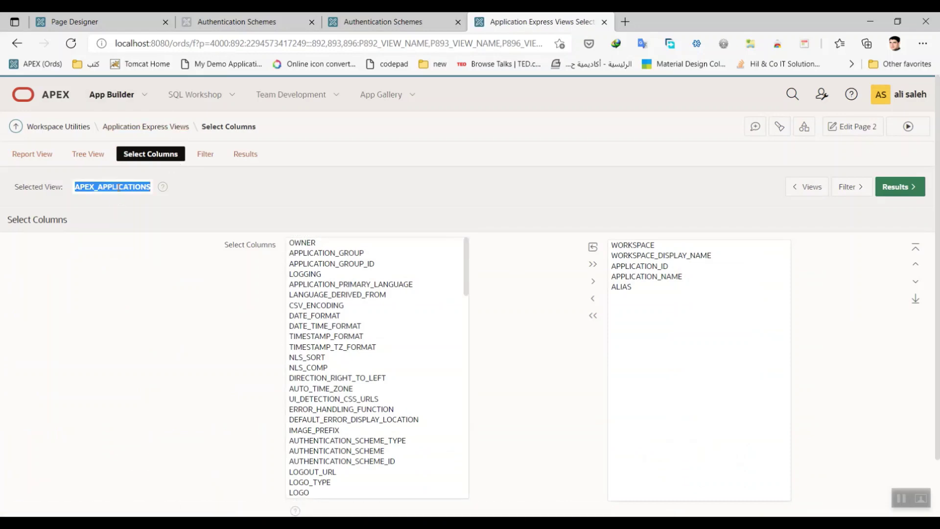
{"action": "left_click", "coordinate": [212, 98]}
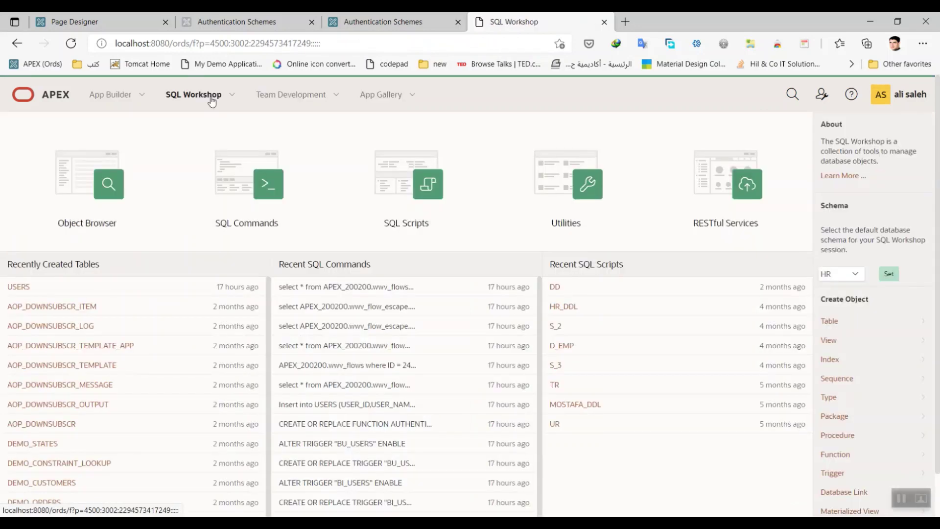
Step: Run 'select * from APEX_APPLICATIONS' in SQL Commands
{"action": "left_click", "coordinate": [258, 178]}
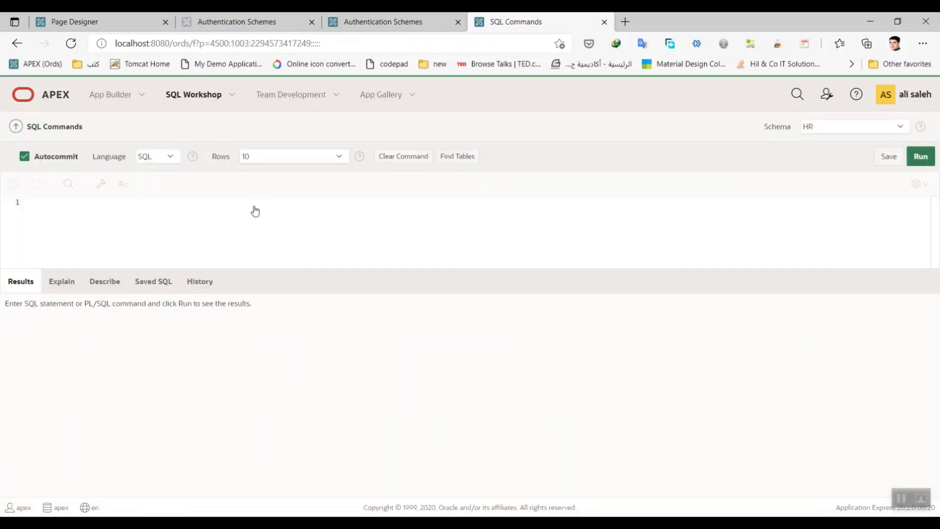
{"action": "type", "text": "sele"}
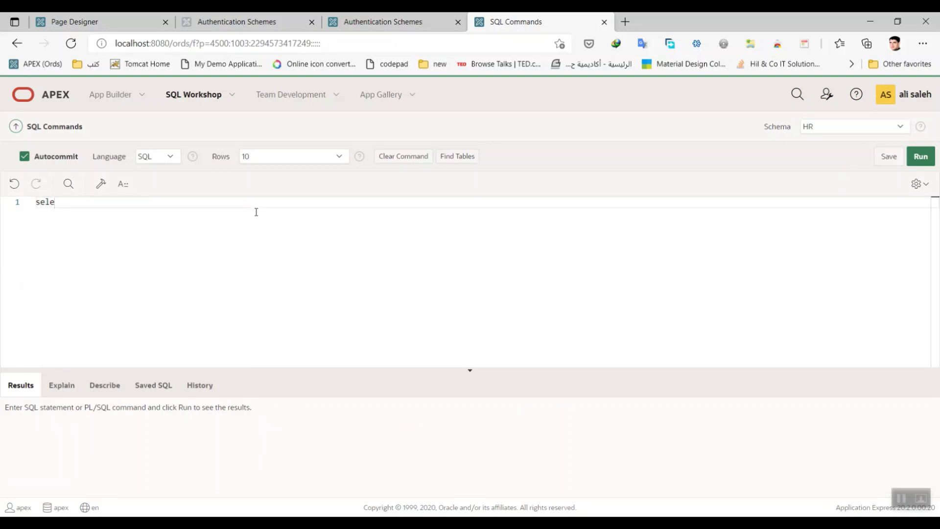
{"action": "type", "text": "ct * from"}
{"action": "key", "text": "ctrl+v"}
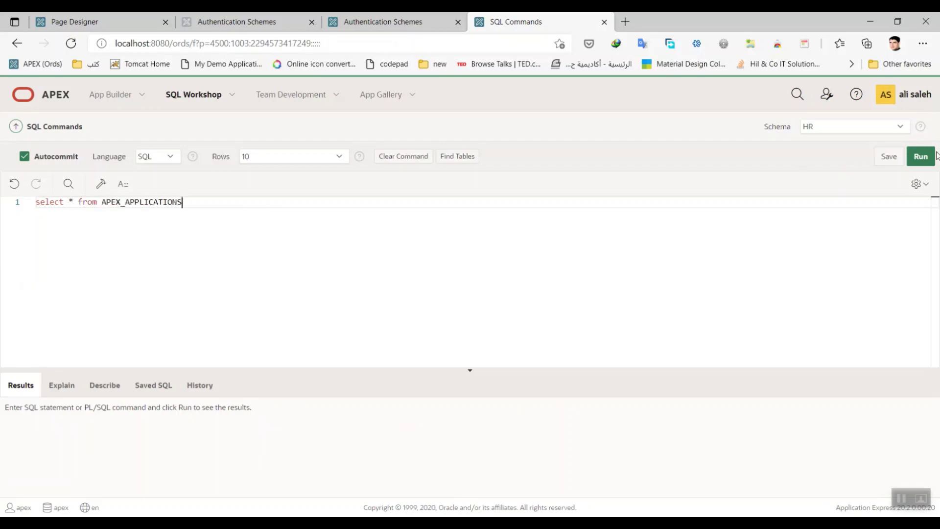
{"action": "left_click", "coordinate": [921, 156]}
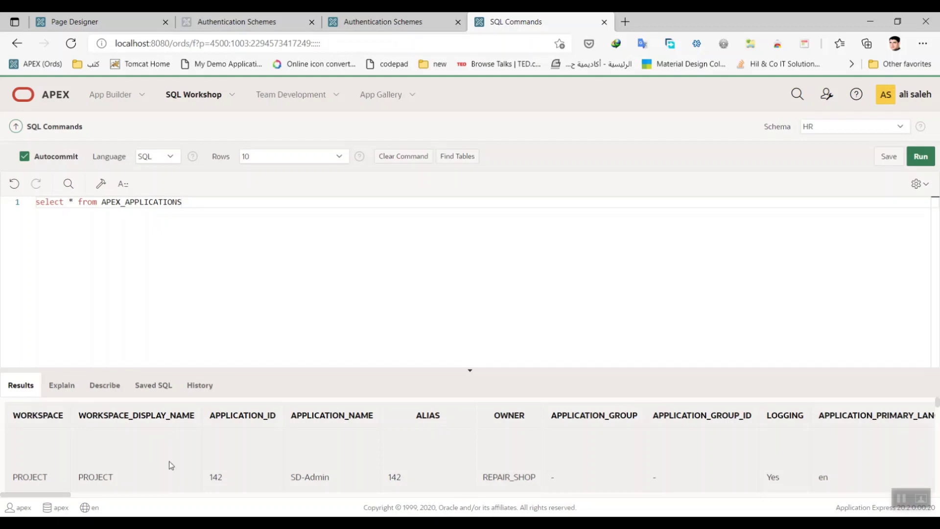
Step: Add 'where APPLICATION_ID = 246' to the query, rerun it, and scroll through the result row
{"action": "double_click", "coordinate": [237, 415]}
{"action": "key", "text": "ctrl+c"}
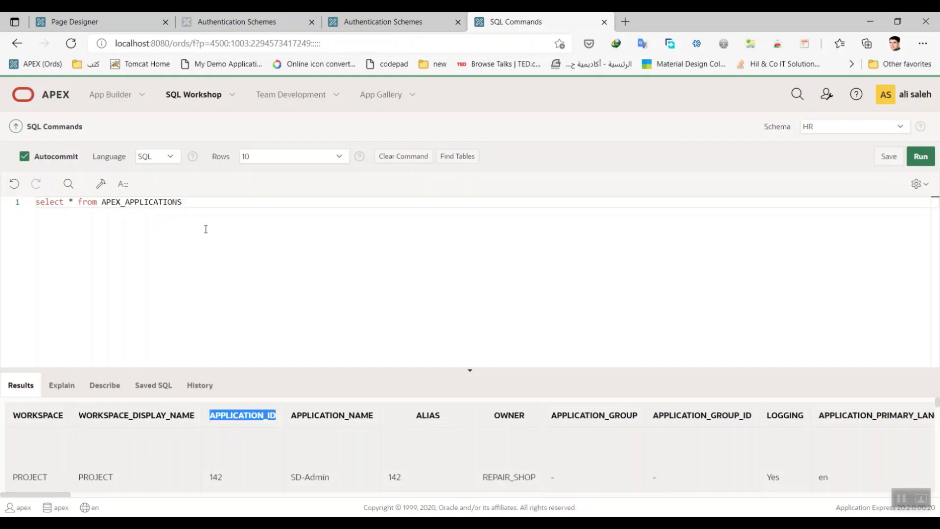
{"action": "left_click", "coordinate": [220, 203]}
{"action": "type", "text": "where"}
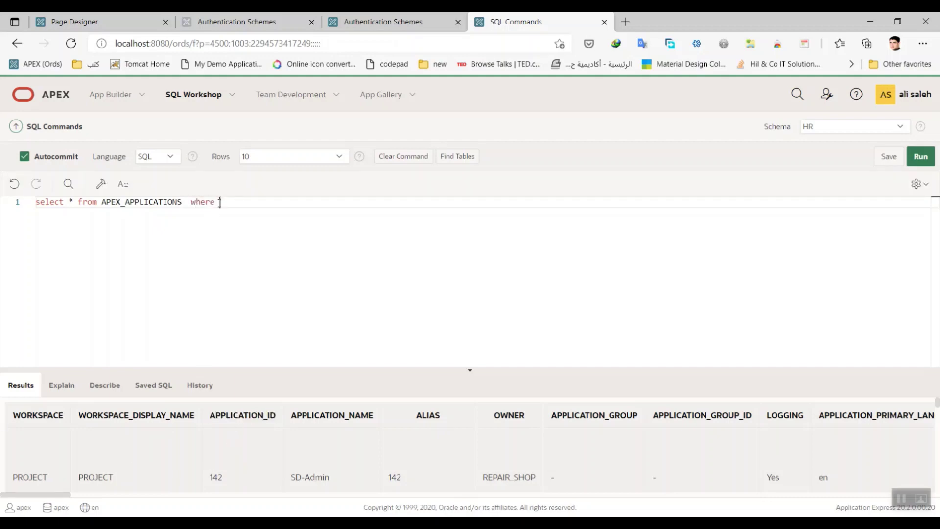
{"action": "key", "text": "ctrl+v"}
{"action": "type", "text": "=246"}
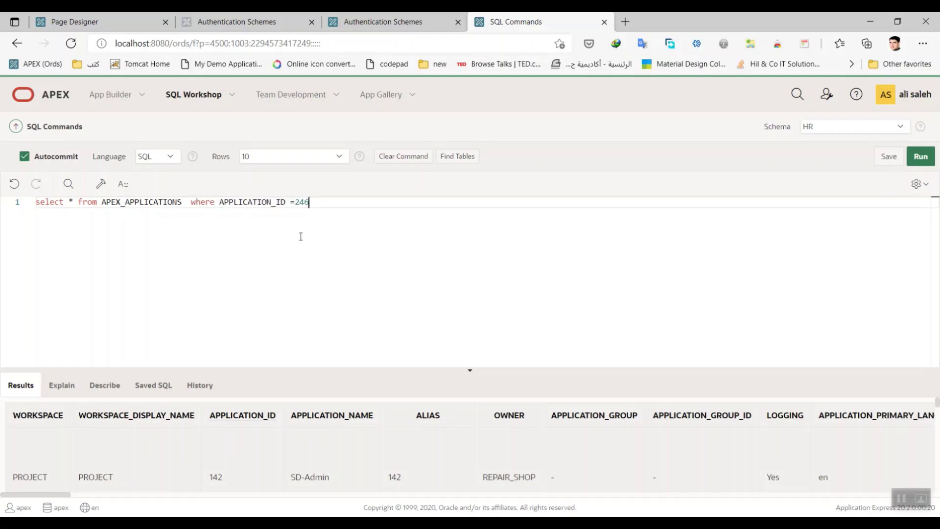
{"action": "left_click", "coordinate": [249, 21]}
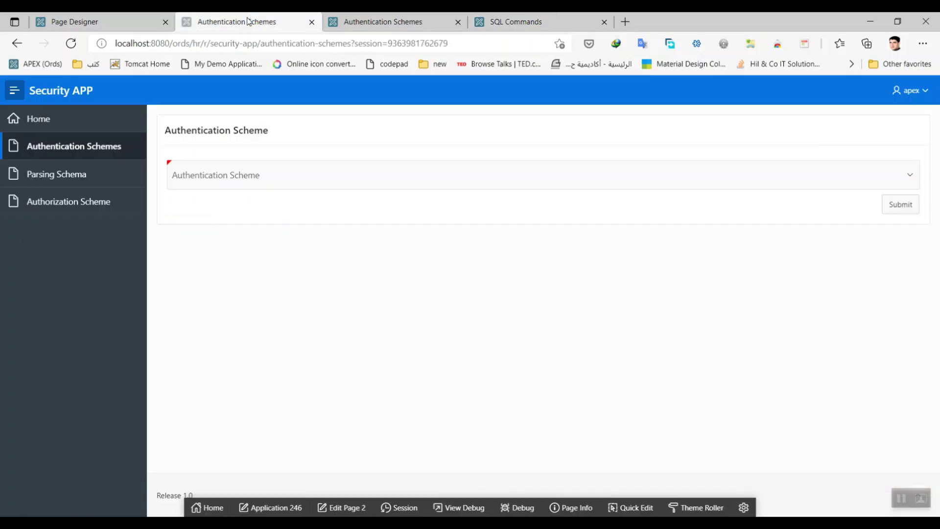
{"action": "left_click", "coordinate": [494, 21]}
{"action": "left_click", "coordinate": [918, 159]}
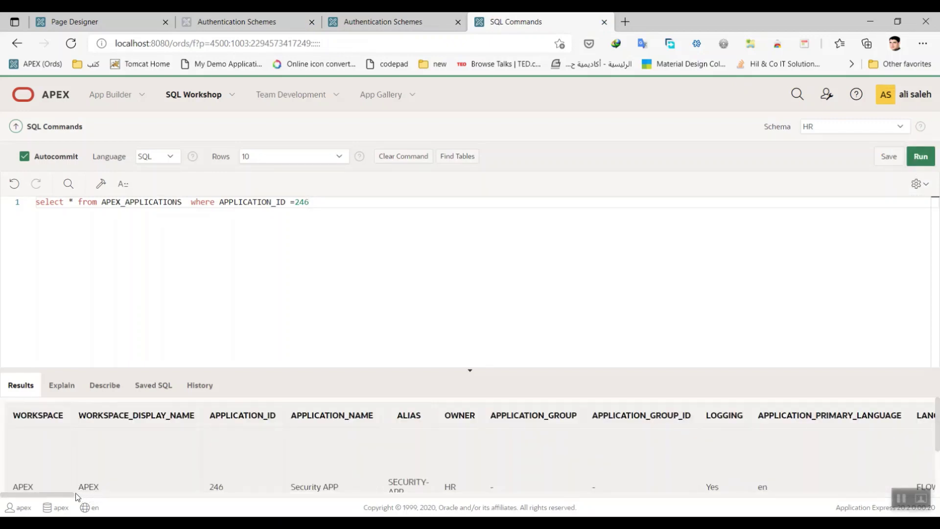
{"action": "left_click_drag", "start_coordinate": [75, 496], "coordinate": [374, 496]}
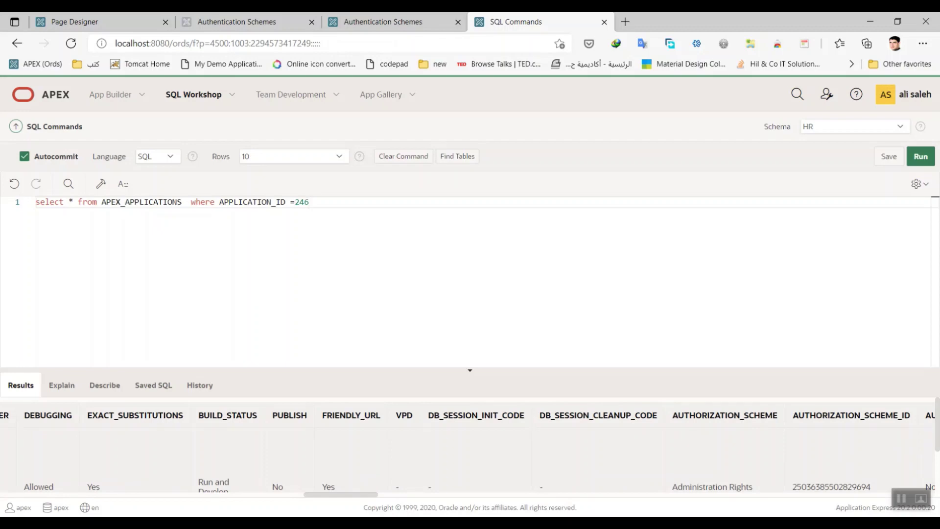
{"action": "key", "text": "ctrl+2"}
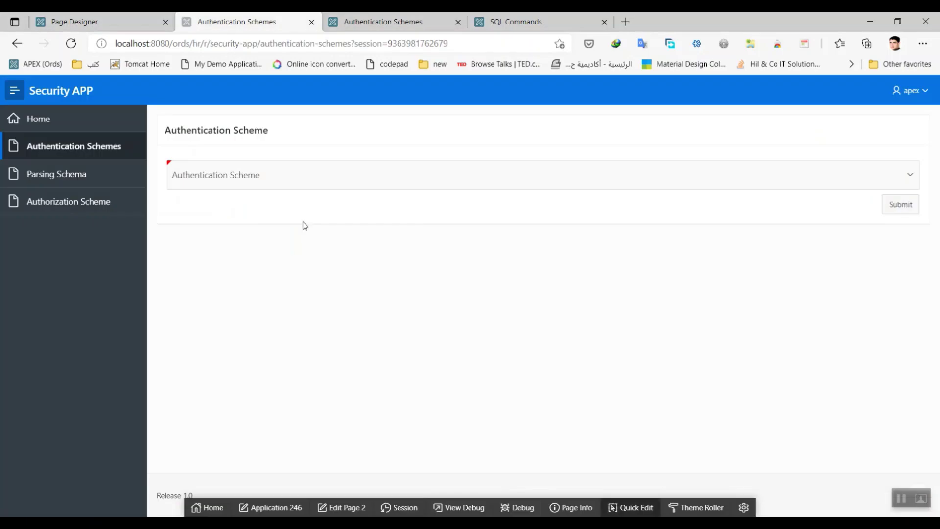
Step: In SQL Developer, find the APEX_APPLICATIONS view under Other Users > APEX_200200 > Views
{"action": "key", "text": "alt+Tab"}
{"action": "key", "text": "alt+Tab"}
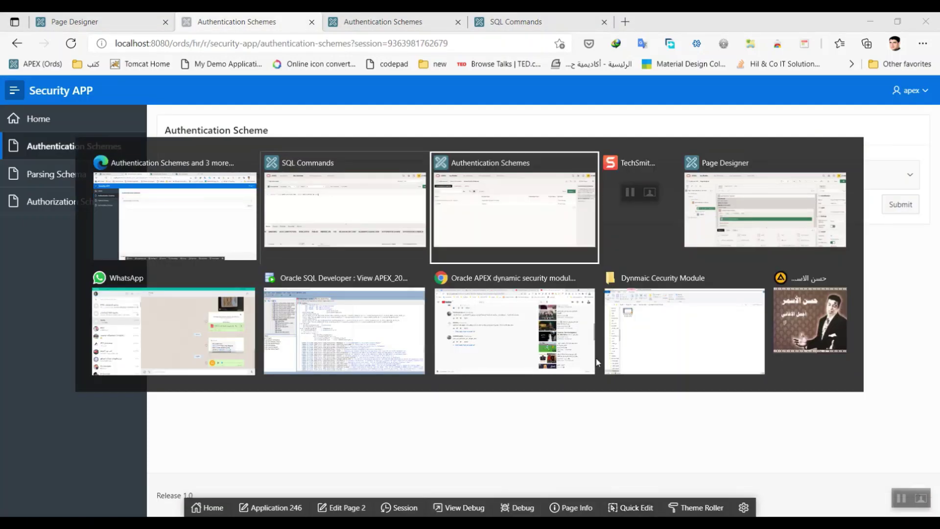
{"action": "key", "text": "alt+Tab"}
{"action": "key", "text": "alt+Tab"}
{"action": "key", "text": "alt+Tab"}
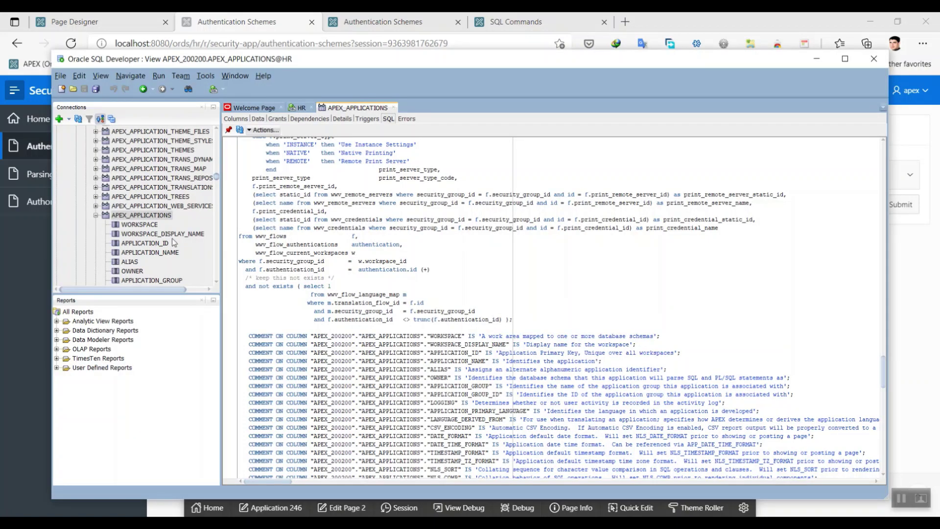
{"action": "left_click", "coordinate": [96, 216]}
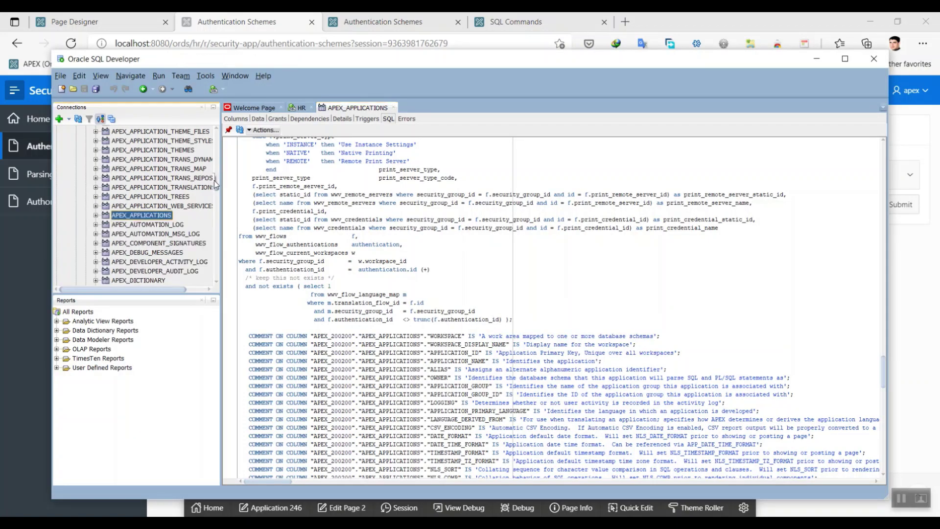
{"action": "left_click_drag", "start_coordinate": [216, 189], "coordinate": [216, 145]}
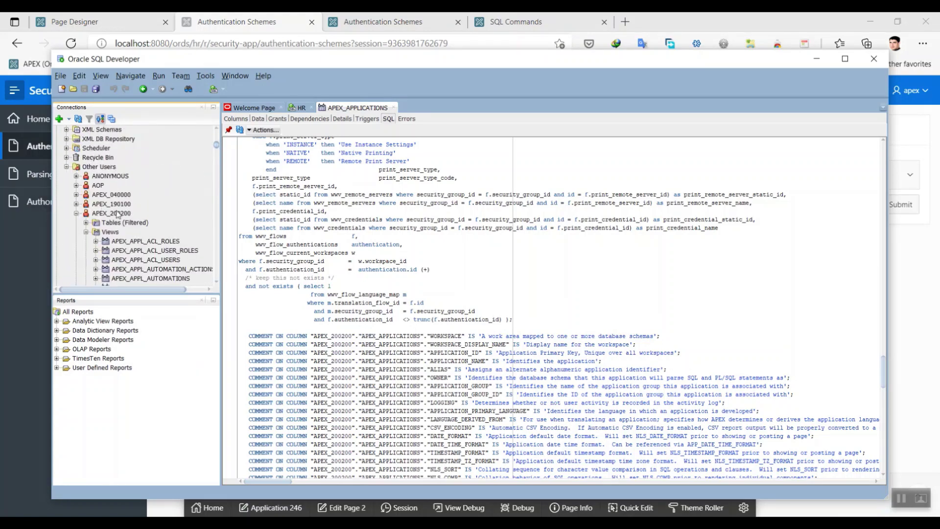
{"action": "left_click", "coordinate": [117, 213]}
{"action": "left_click", "coordinate": [112, 233]}
{"action": "left_click_drag", "start_coordinate": [217, 146], "coordinate": [218, 189]}
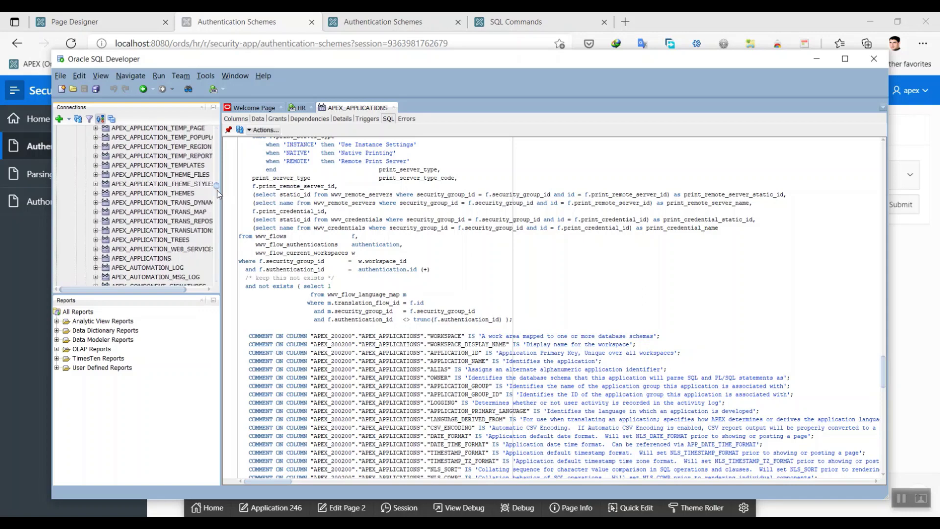
{"action": "left_click", "coordinate": [163, 259]}
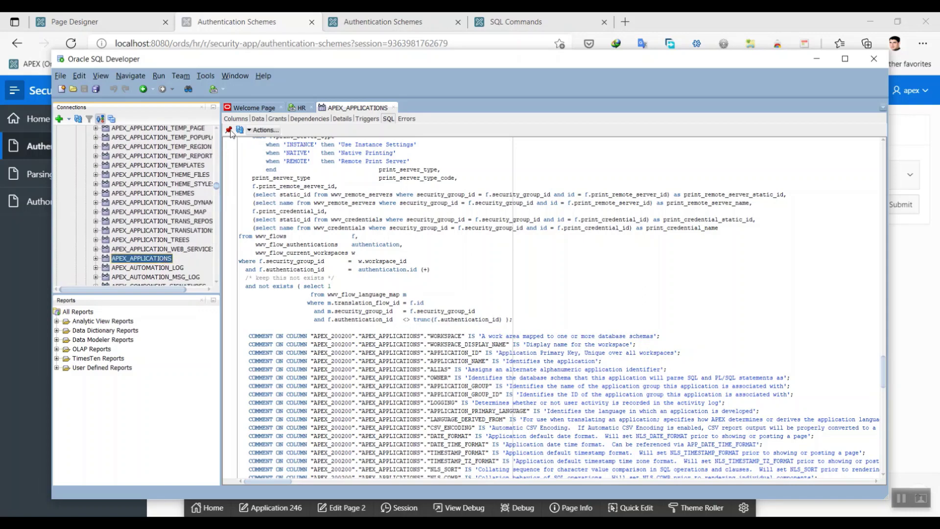
Step: Check the view's Data tab, then read its SQL joining wwv_flows and wwv_flow_authentications
{"action": "left_click", "coordinate": [258, 118]}
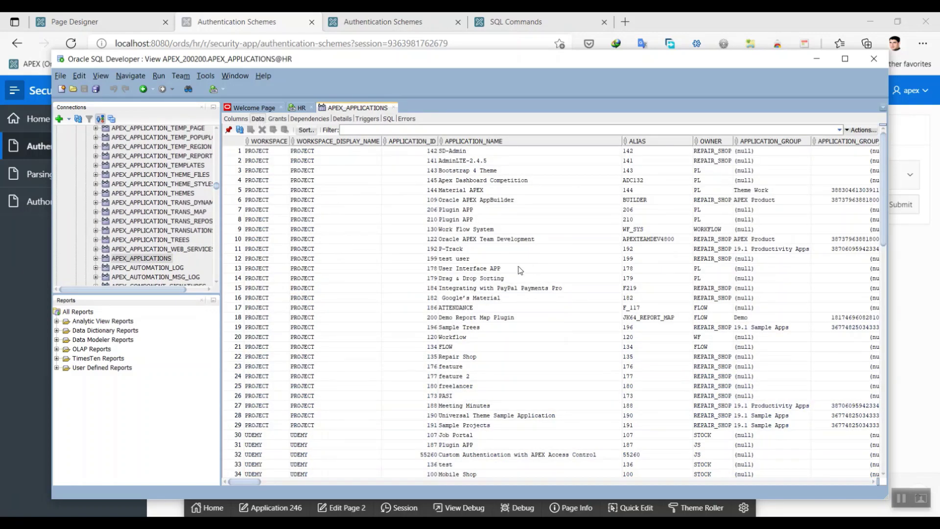
{"action": "left_click", "coordinate": [389, 119]}
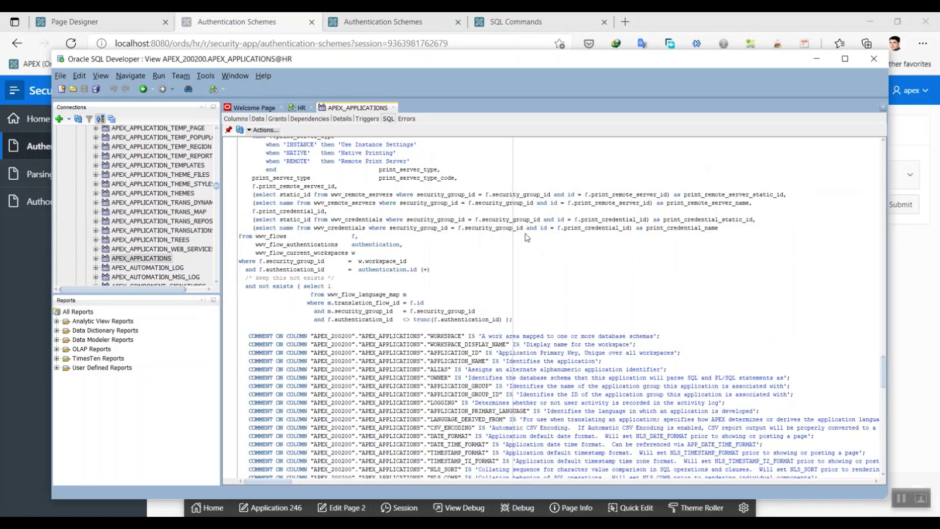
{"action": "scroll", "coordinate": [885, 411], "scroll_direction": "down", "scroll_amount": 6}
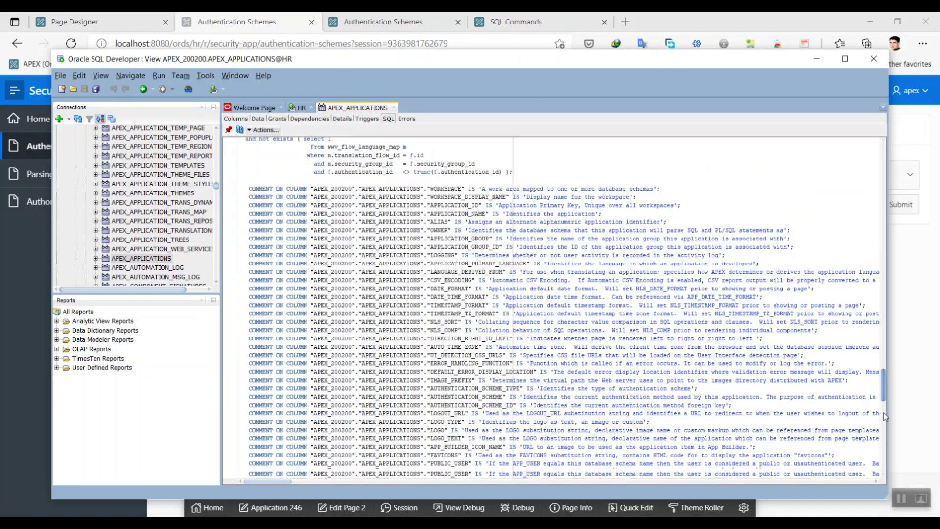
{"action": "left_click_drag", "start_coordinate": [886, 416], "coordinate": [891, 381]}
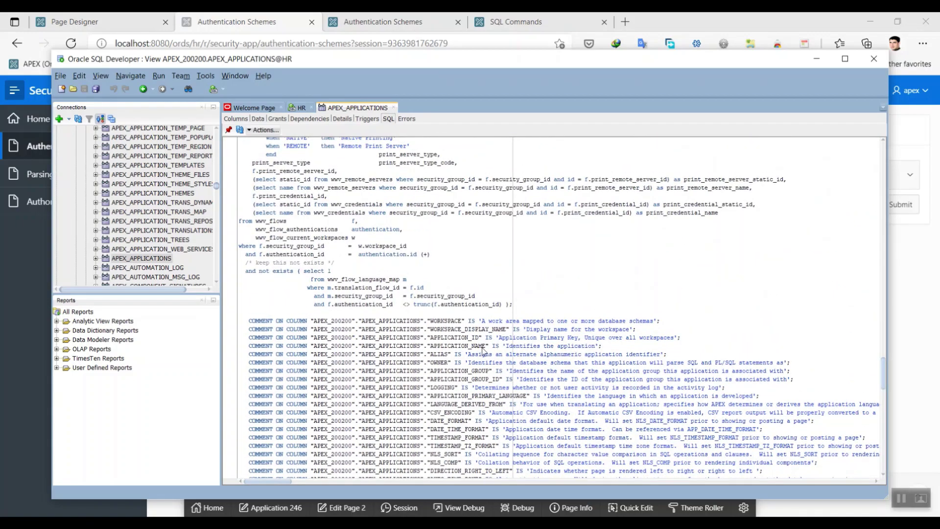
{"action": "double_click", "coordinate": [276, 223]}
{"action": "double_click", "coordinate": [280, 230]}
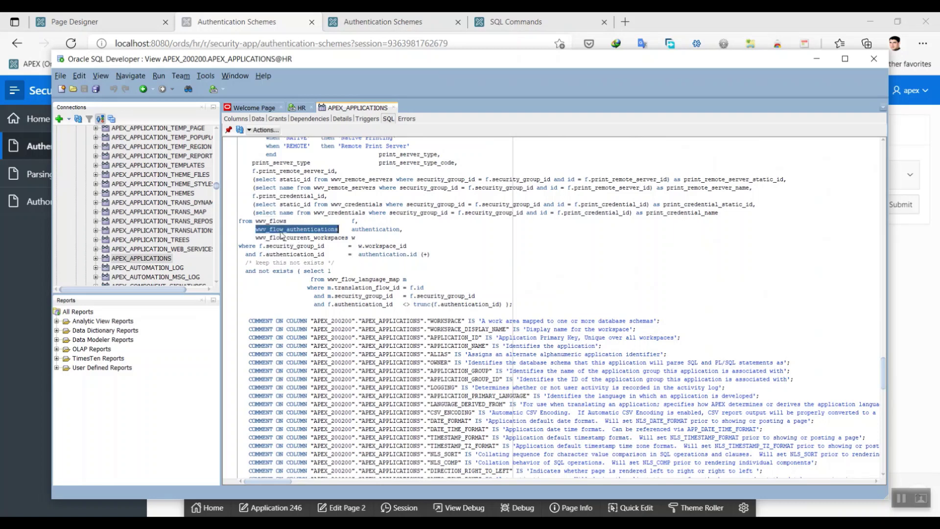
{"action": "double_click", "coordinate": [295, 238]}
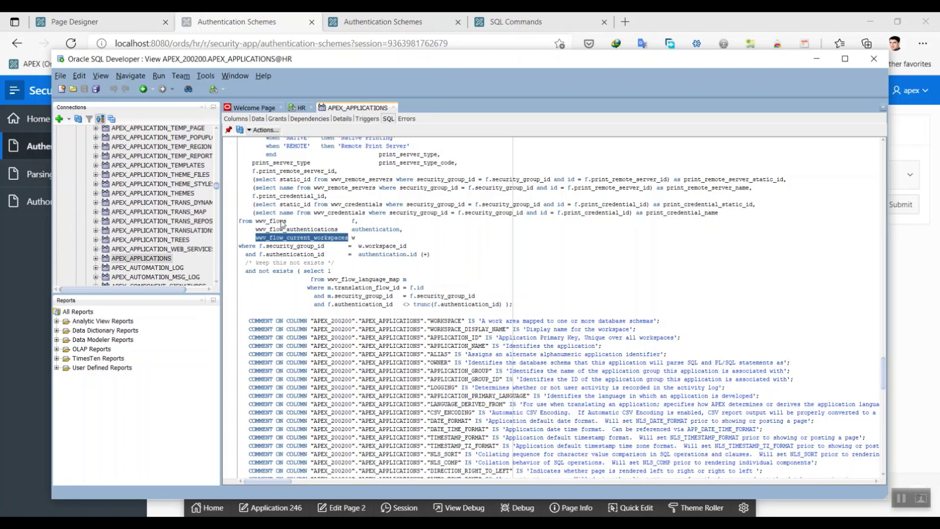
{"action": "double_click", "coordinate": [281, 222]}
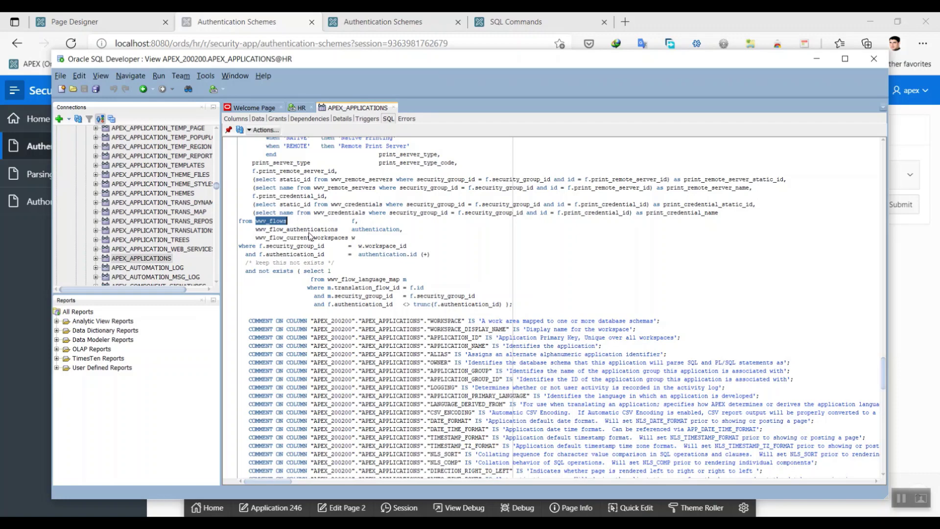
{"action": "left_click", "coordinate": [260, 28]}
Step: Review the P2_AUTHENTICATION_ID list-of-values query on wwv_flow_authentications and its flow_id filter
{"action": "left_click", "coordinate": [264, 183]}
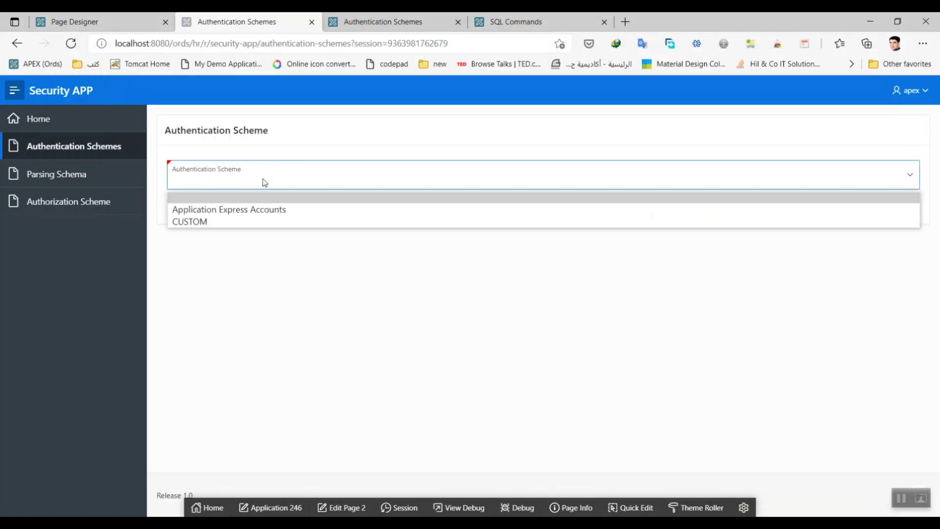
{"action": "left_click", "coordinate": [260, 222]}
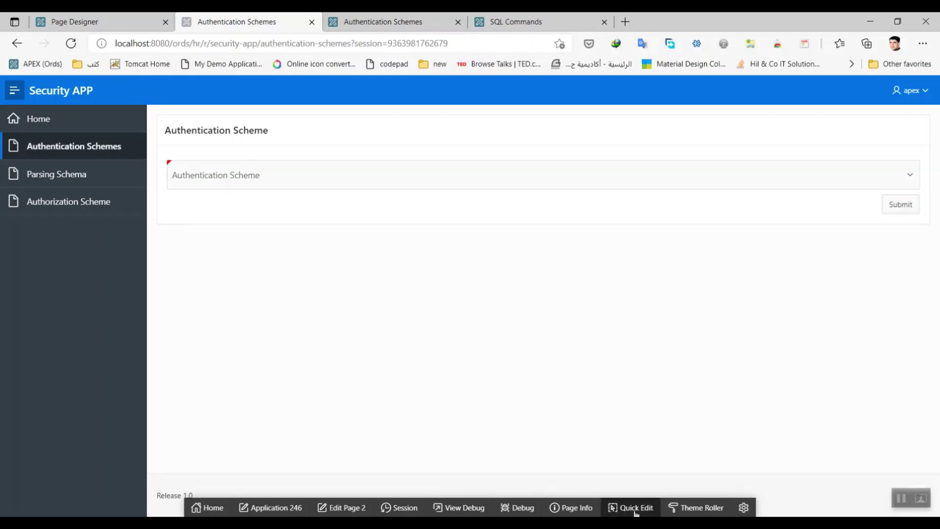
{"action": "left_click", "coordinate": [361, 507]}
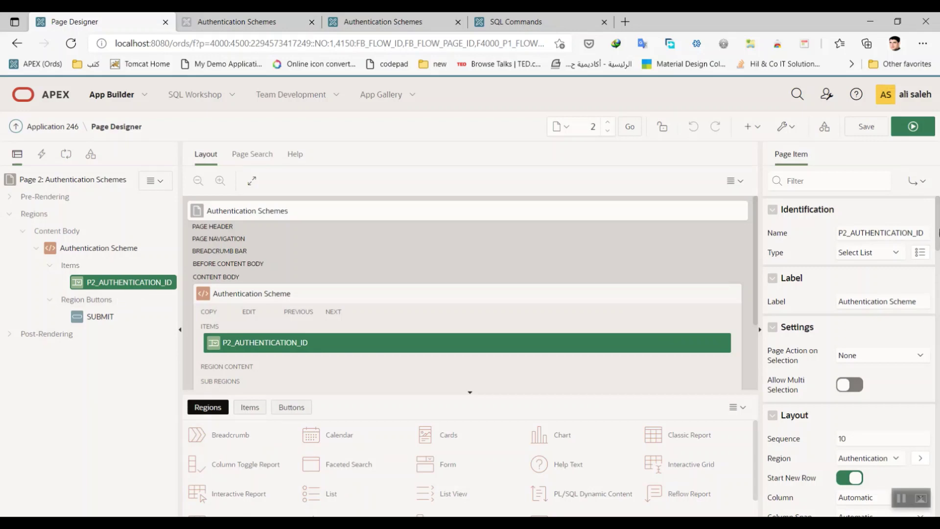
{"action": "scroll", "coordinate": [926, 299], "scroll_direction": "down", "scroll_amount": 12}
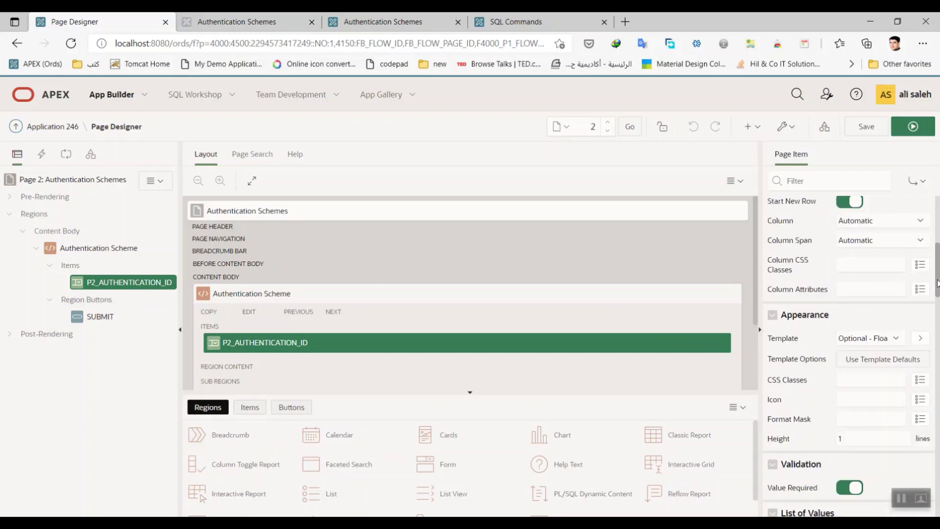
{"action": "left_click", "coordinate": [920, 273]}
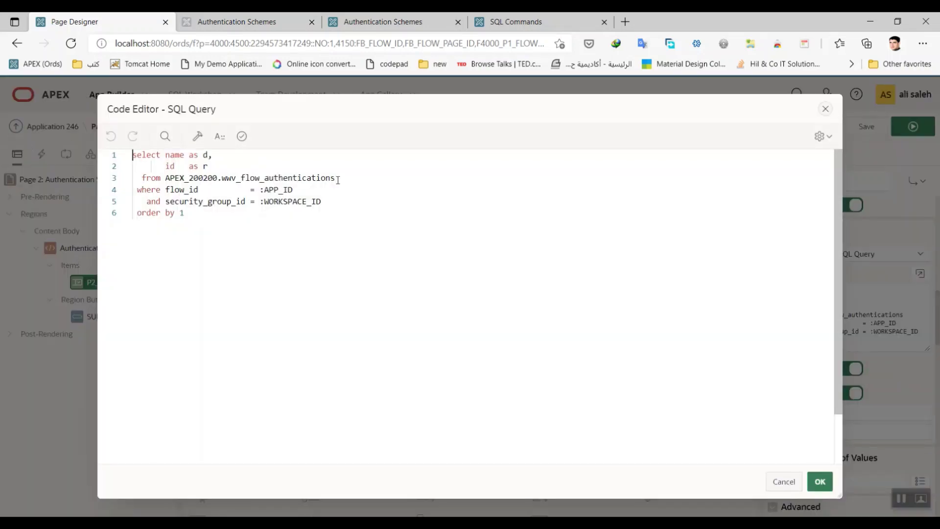
{"action": "left_click", "coordinate": [181, 191]}
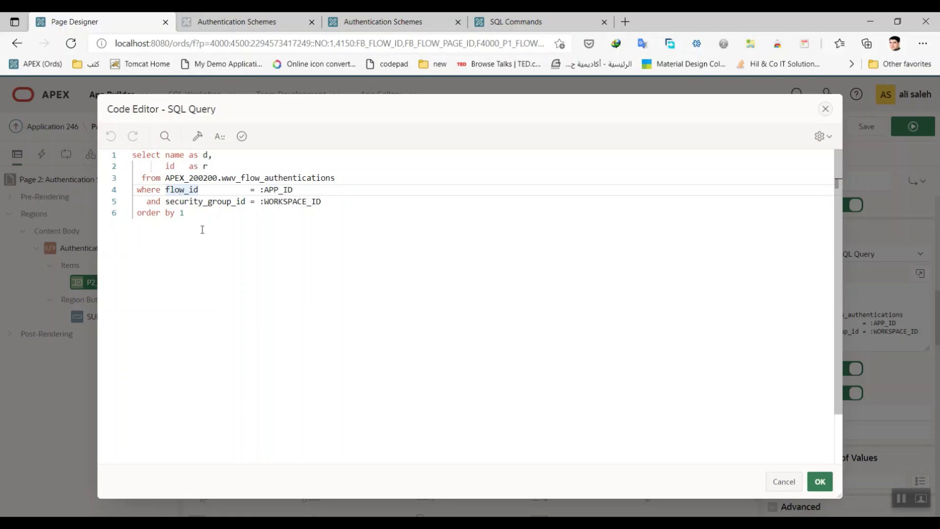
{"action": "left_click", "coordinate": [819, 481]}
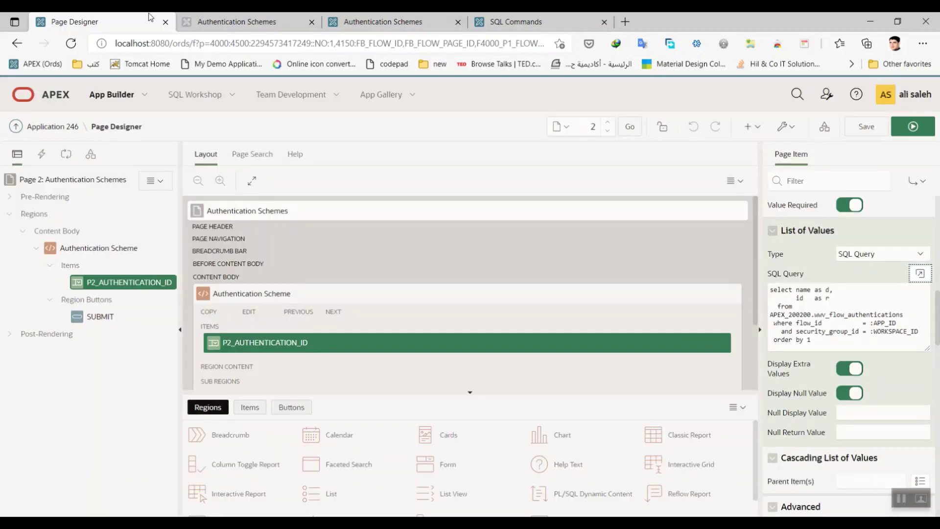
Step: Inspect the CHANGE AUTHINICATION code updating wwv_flows.AUTHENTICATION_ID, then view the builder's scheme list
{"action": "left_click", "coordinate": [66, 155]}
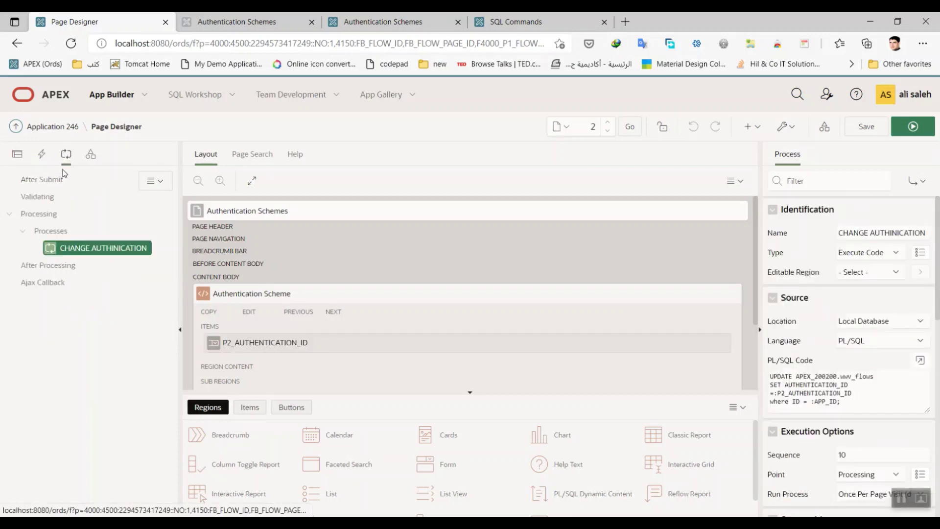
{"action": "left_click", "coordinate": [920, 360]}
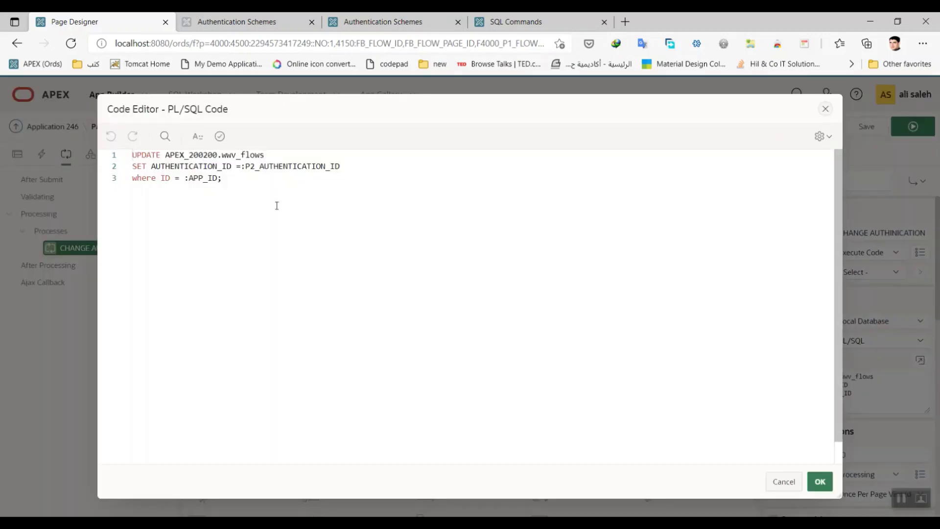
{"action": "double_click", "coordinate": [198, 167]}
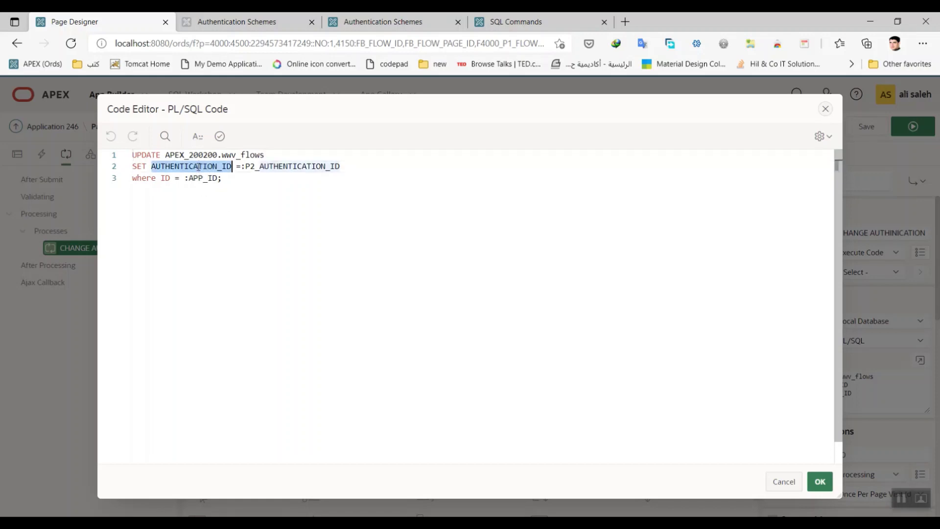
{"action": "left_click", "coordinate": [828, 489]}
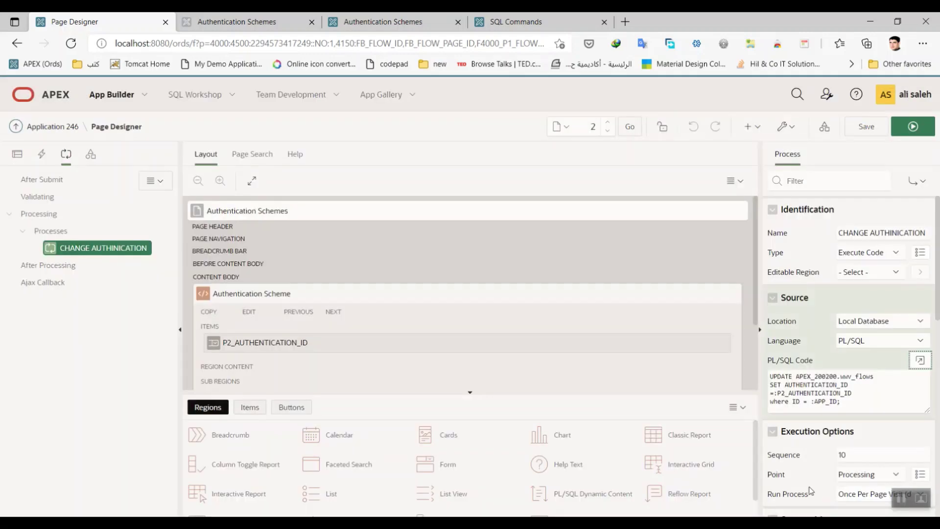
{"action": "left_click", "coordinate": [436, 21]}
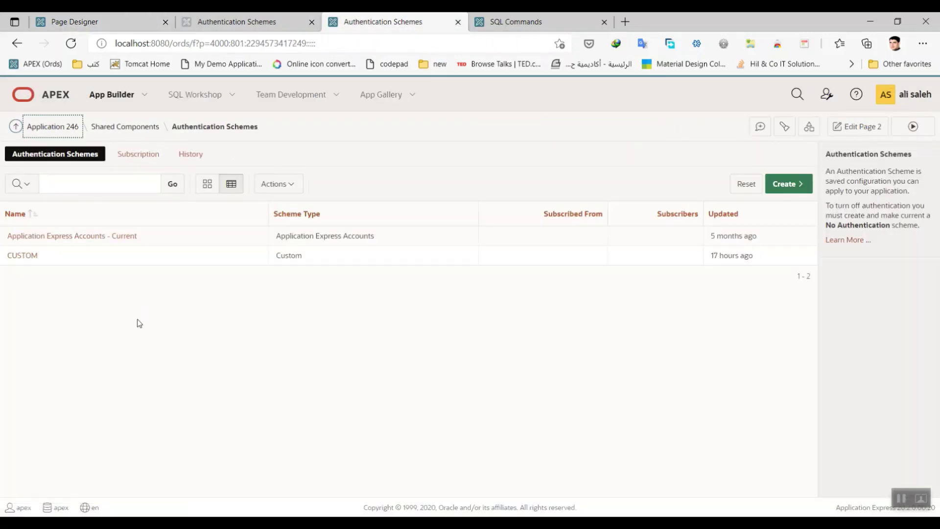
Step: Sign out of Security APP and sign back in with the account password
{"action": "left_click", "coordinate": [237, 22]}
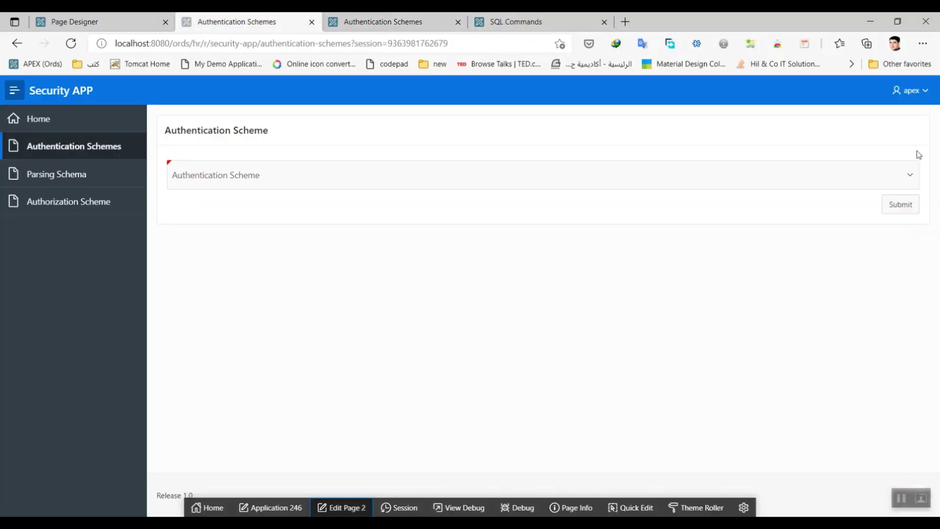
{"action": "left_click", "coordinate": [926, 98]}
{"action": "left_click", "coordinate": [875, 117]}
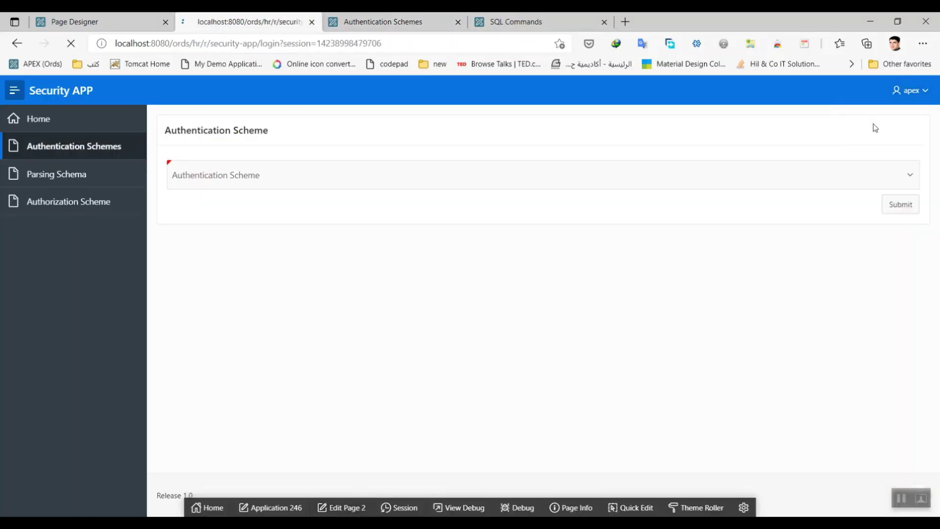
{"action": "double_click", "coordinate": [454, 308]}
{"action": "left_click", "coordinate": [432, 340]}
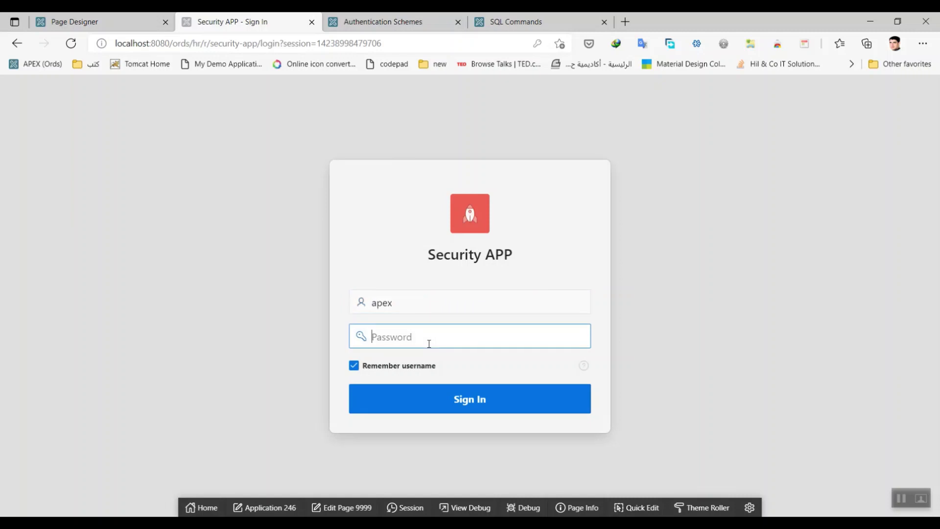
{"action": "type", "text": "123"}
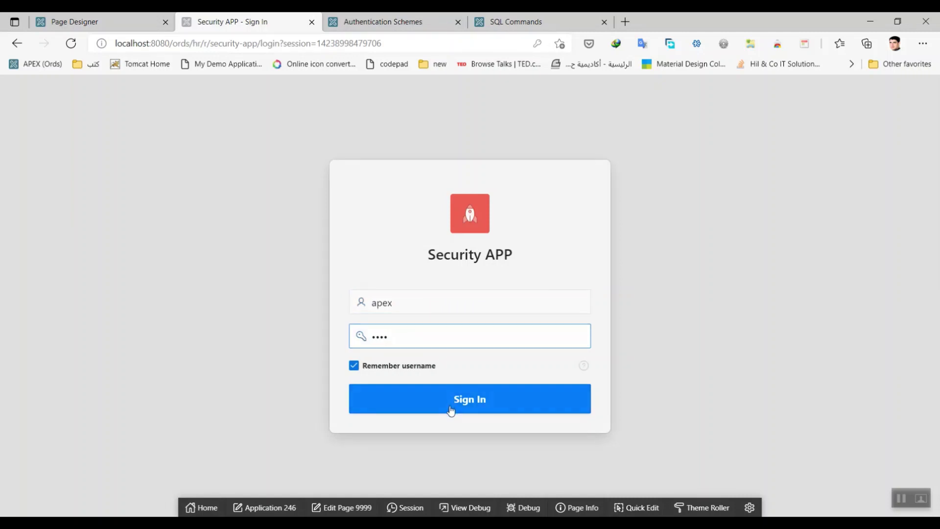
{"action": "left_click", "coordinate": [452, 409]}
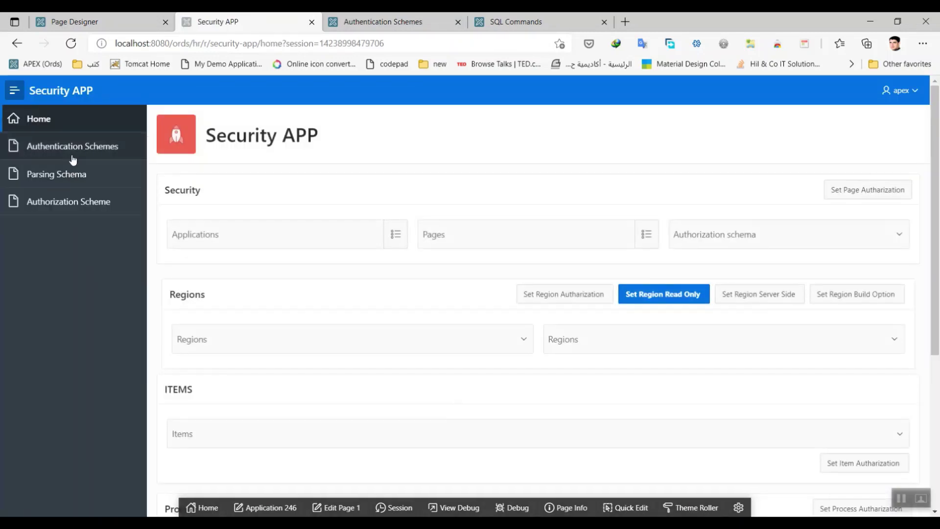
Step: Submit CUSTOM as the authentication scheme and refresh the builder's list to confirm it's current
{"action": "left_click", "coordinate": [72, 148]}
{"action": "left_click", "coordinate": [524, 111]}
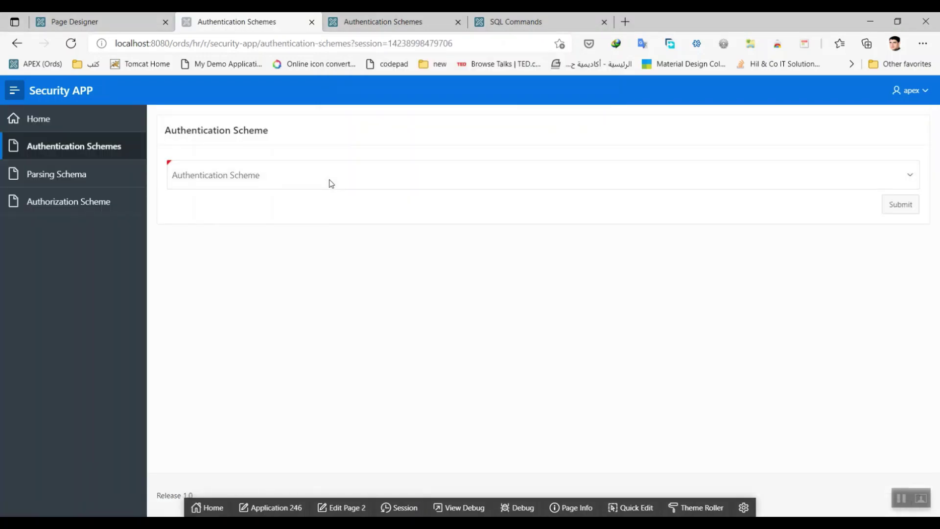
{"action": "left_click", "coordinate": [329, 183]}
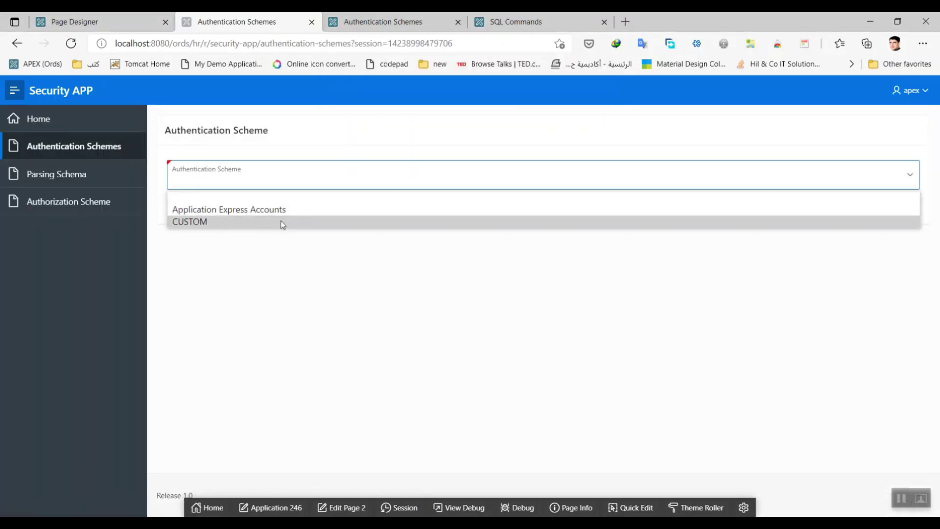
{"action": "left_click", "coordinate": [282, 223]}
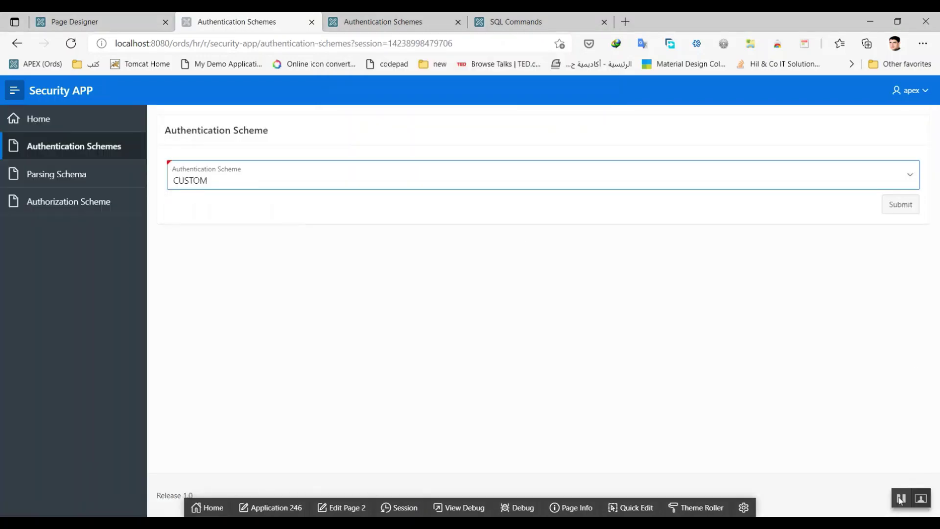
{"action": "left_click", "coordinate": [911, 209]}
{"action": "left_click", "coordinate": [383, 22]}
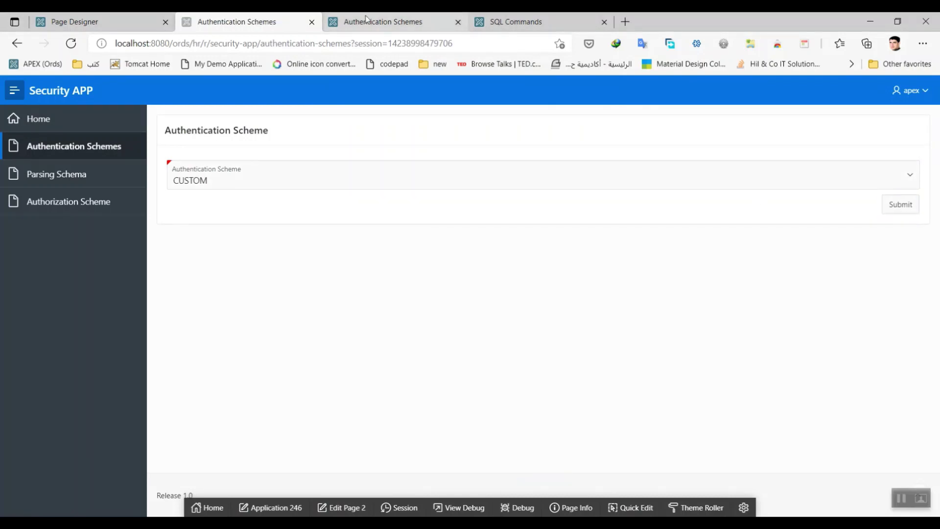
{"action": "left_click", "coordinate": [71, 43]}
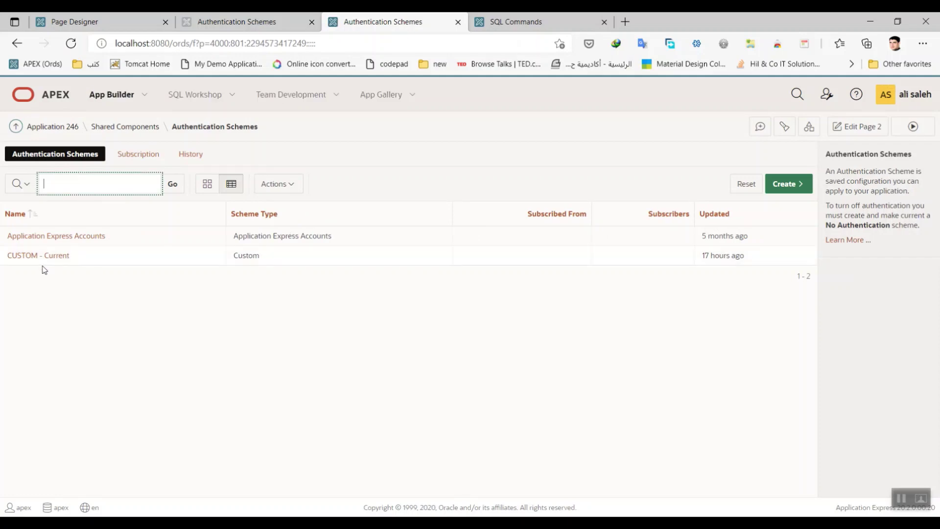
Step: Sign out of Security APP and dismiss the invalid login credentials error
{"action": "left_click", "coordinate": [236, 21]}
{"action": "left_click", "coordinate": [914, 92]}
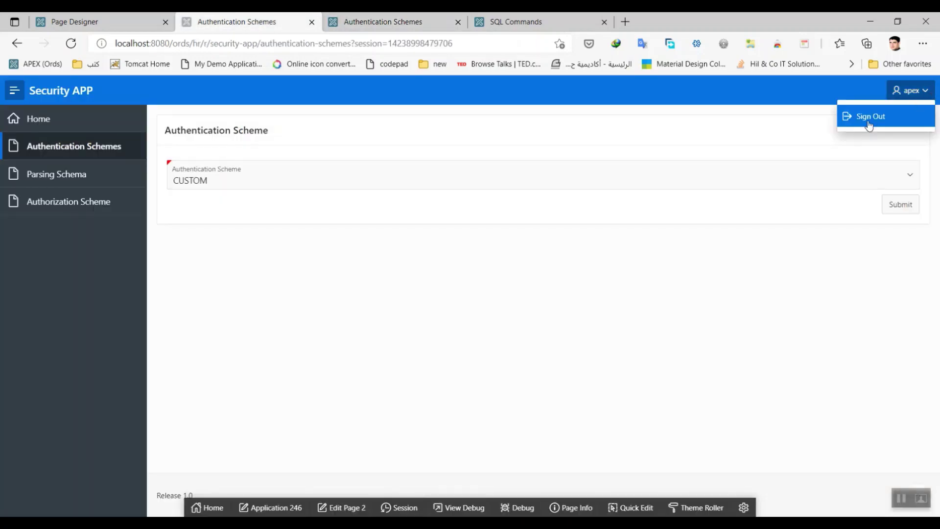
{"action": "left_click", "coordinate": [868, 119]}
{"action": "left_click", "coordinate": [439, 342]}
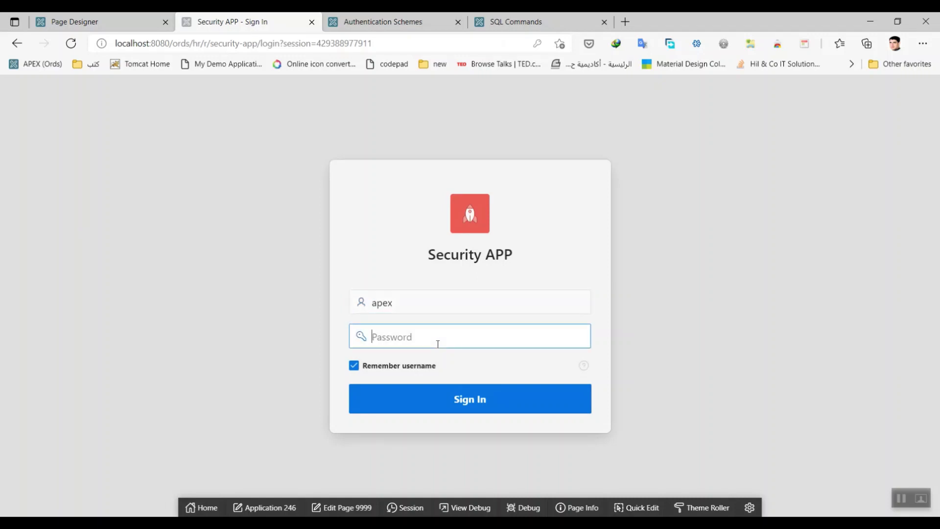
{"action": "type", "text": "apex"}
{"action": "left_click", "coordinate": [448, 390]}
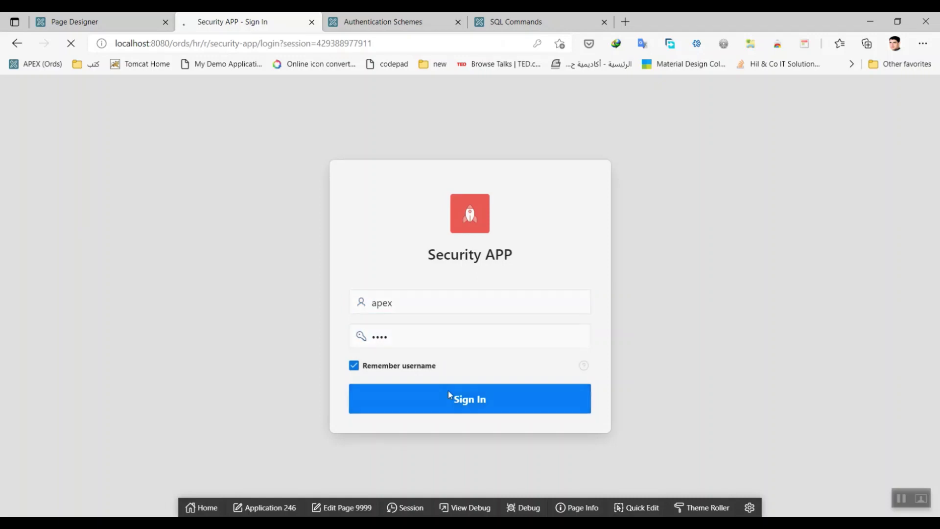
{"action": "left_click", "coordinate": [606, 141]}
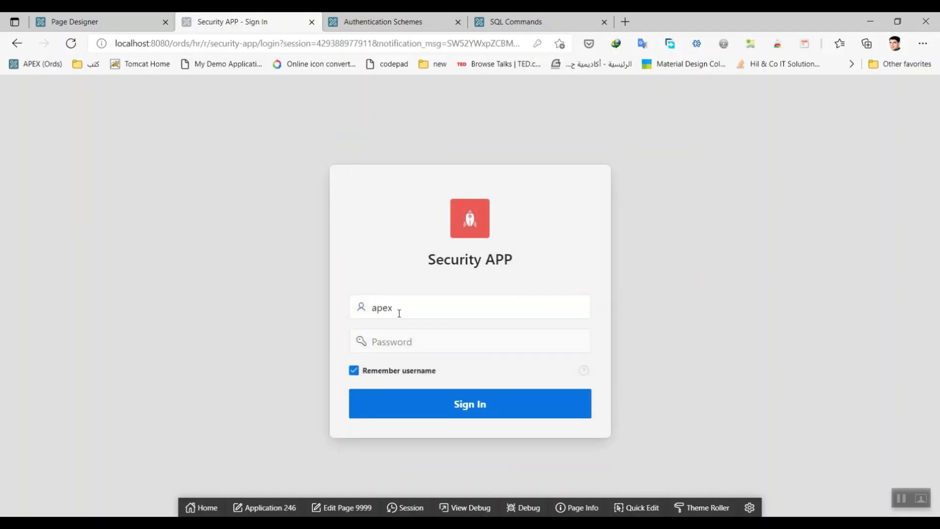
Step: Sign in with the Admin username and its password
{"action": "double_click", "coordinate": [413, 311]}
{"action": "type", "text": "Admin"}
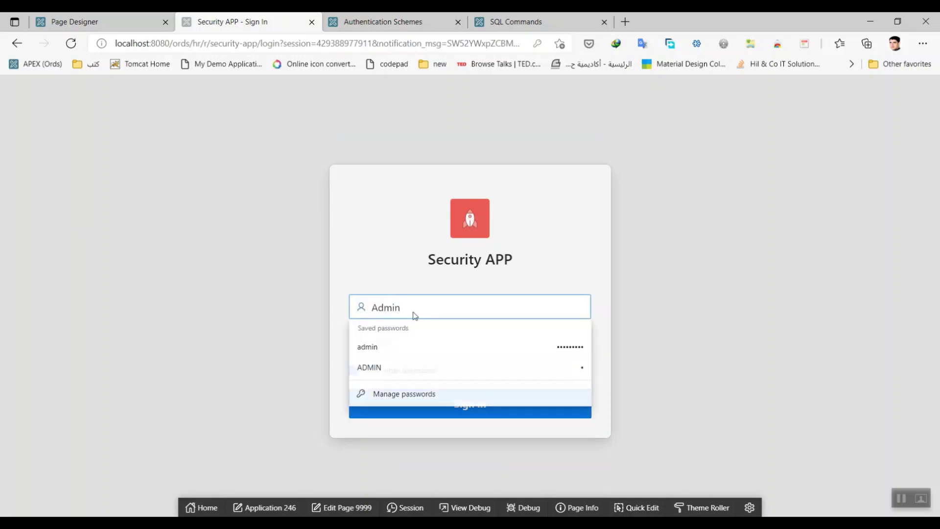
{"action": "key", "text": "Tab"}
{"action": "type", "text": "a"}
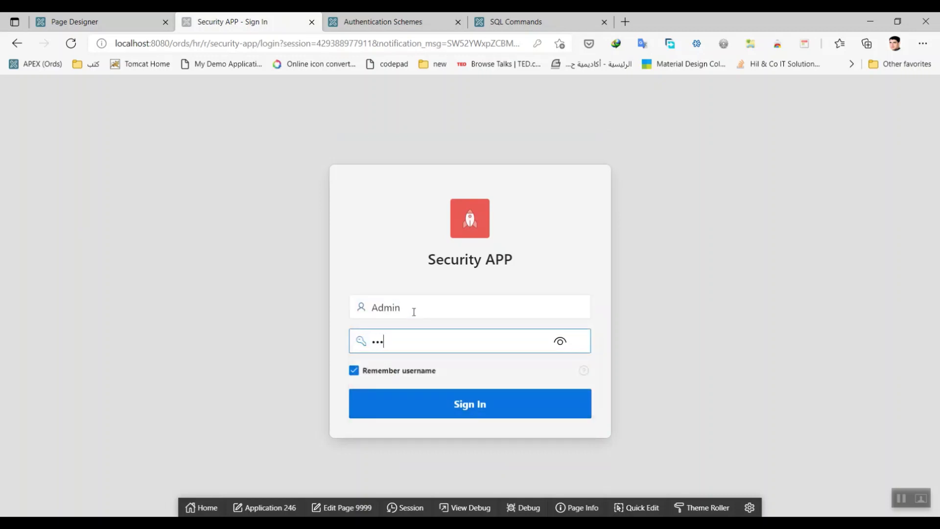
{"action": "left_click", "coordinate": [450, 403]}
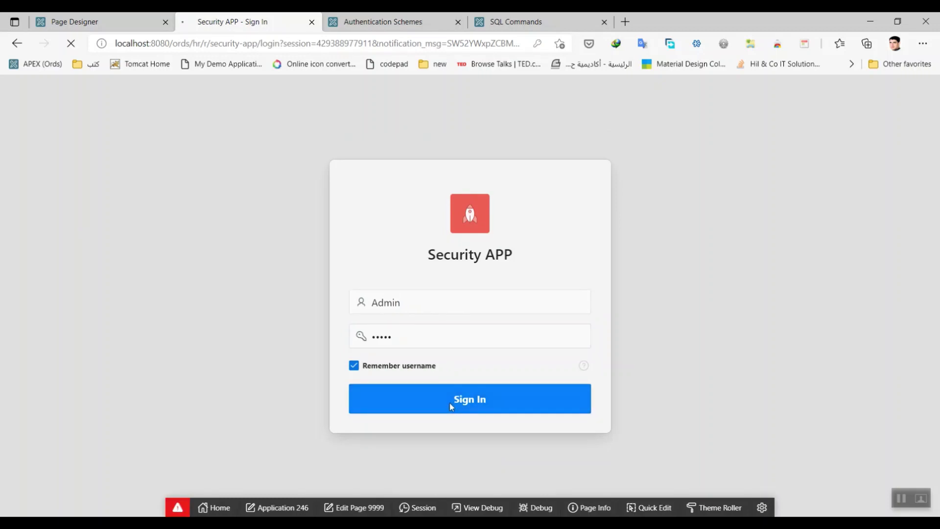
Step: Go to the app's Authentication Schemes page and reload the builder's schemes list
{"action": "left_click", "coordinate": [76, 146]}
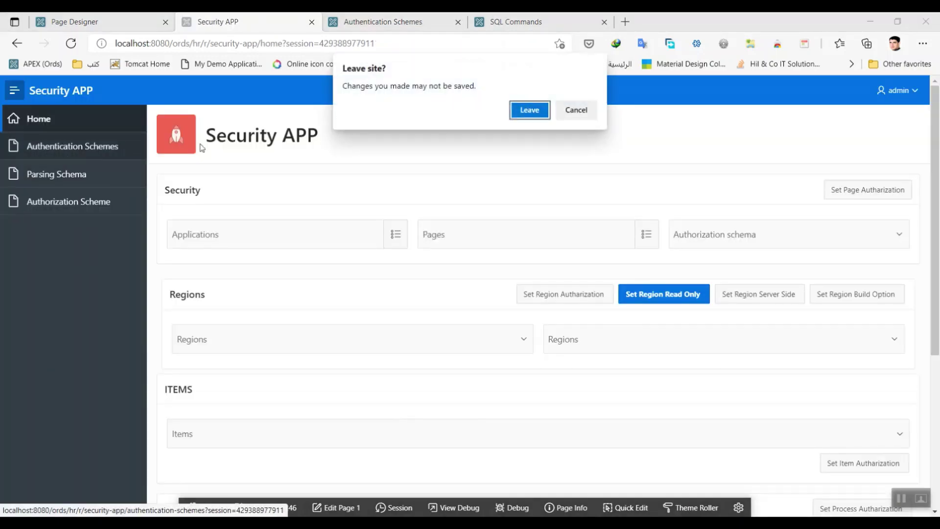
{"action": "left_click", "coordinate": [518, 115]}
{"action": "key", "text": "ctrl+Tab"}
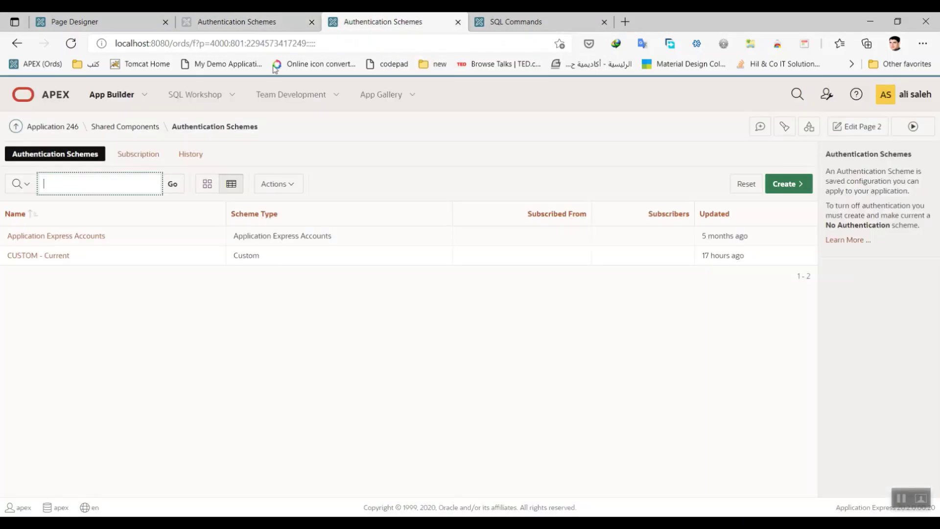
{"action": "left_click", "coordinate": [71, 43]}
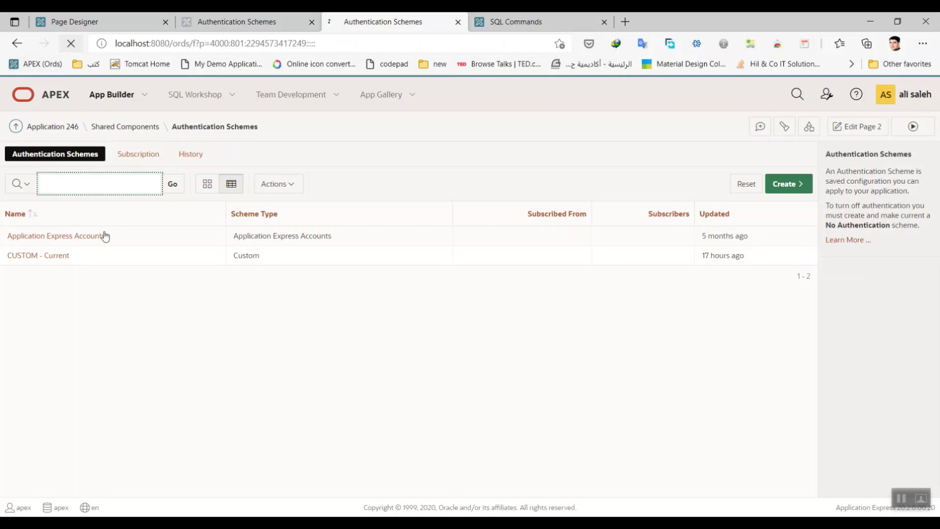
Step: Submit Application Express Accounts as the scheme, verify it in the builder, and edit Page 2
{"action": "left_click", "coordinate": [258, 25]}
{"action": "left_click", "coordinate": [856, 175]}
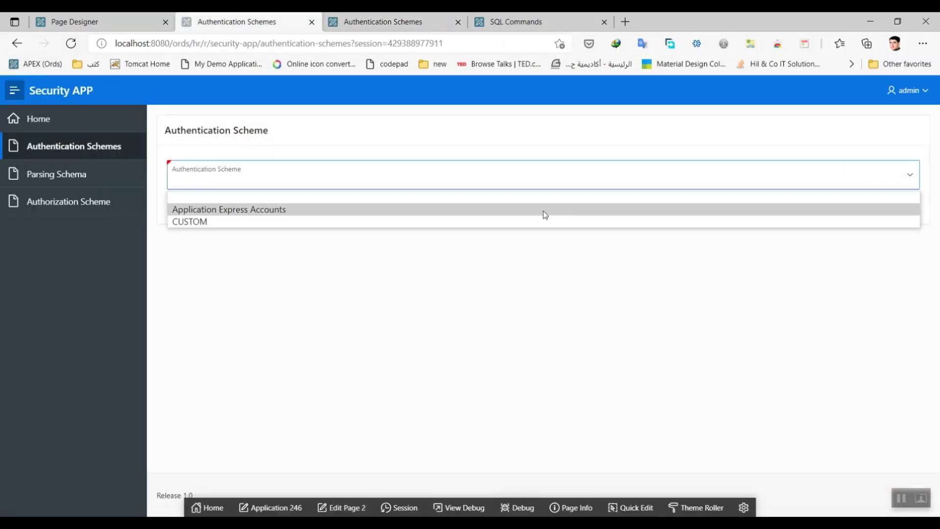
{"action": "left_click", "coordinate": [339, 219]}
{"action": "left_click", "coordinate": [902, 205]}
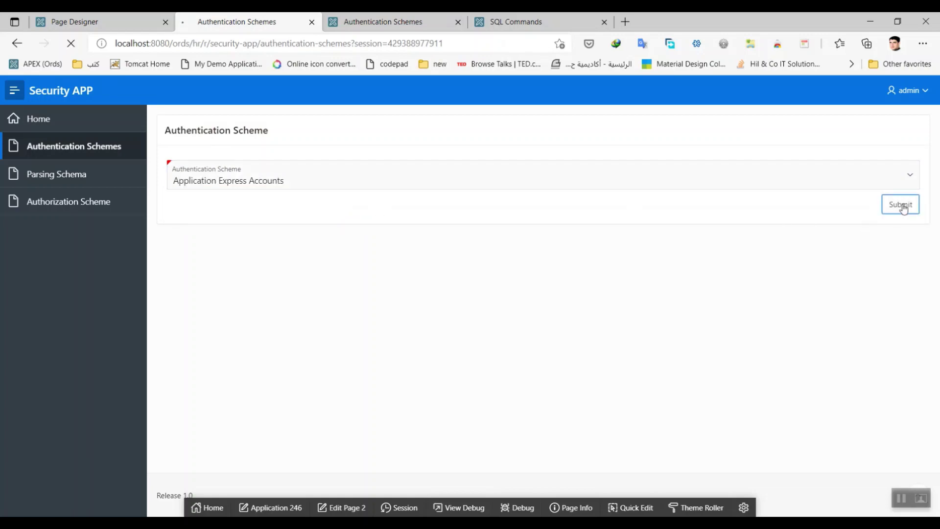
{"action": "left_click", "coordinate": [360, 22]}
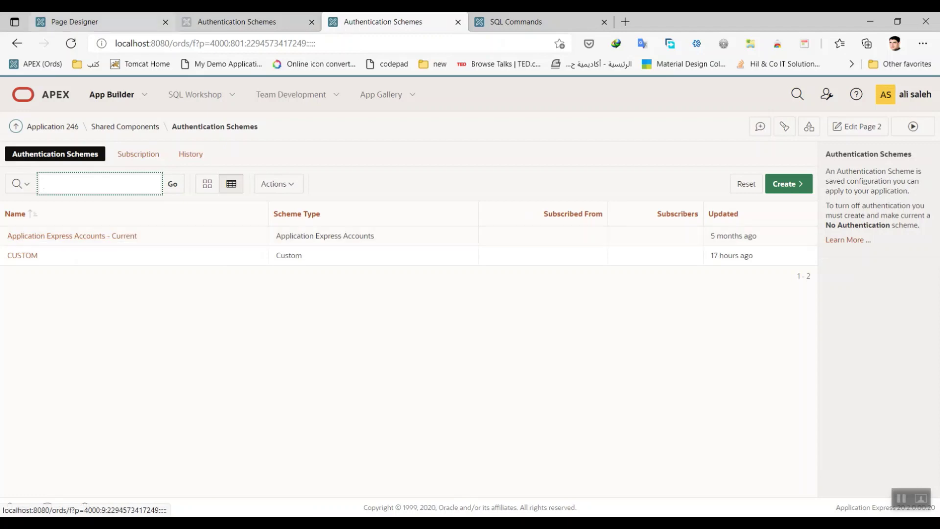
{"action": "left_click", "coordinate": [209, 23]}
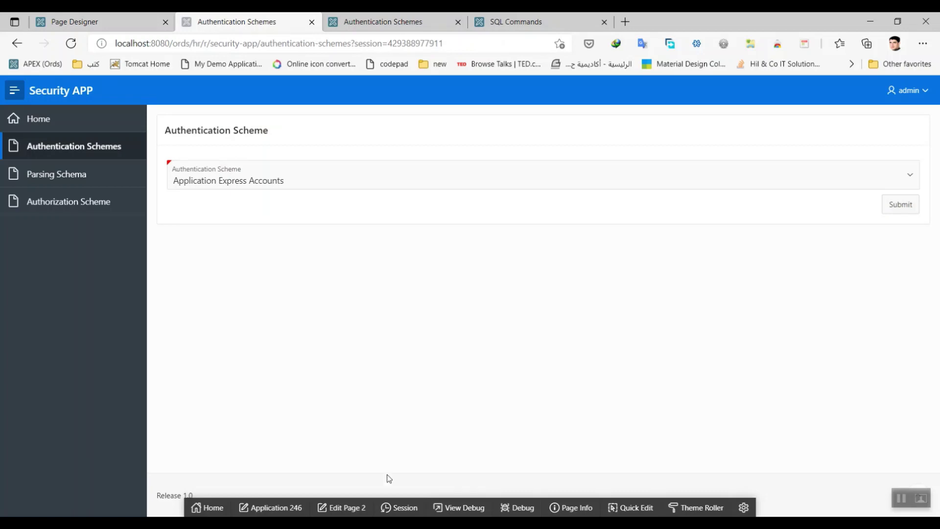
{"action": "left_click", "coordinate": [339, 508]}
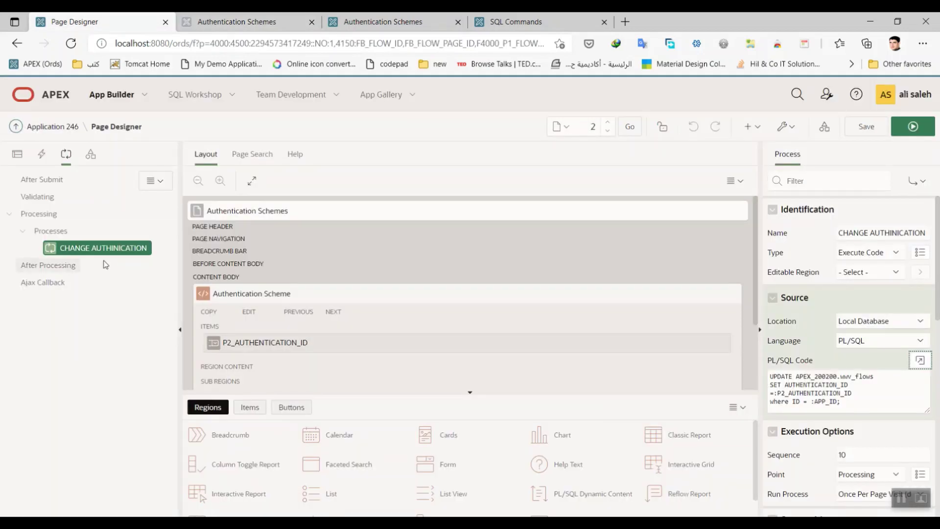
{"action": "left_click", "coordinate": [17, 155]}
{"action": "left_click", "coordinate": [123, 282]}
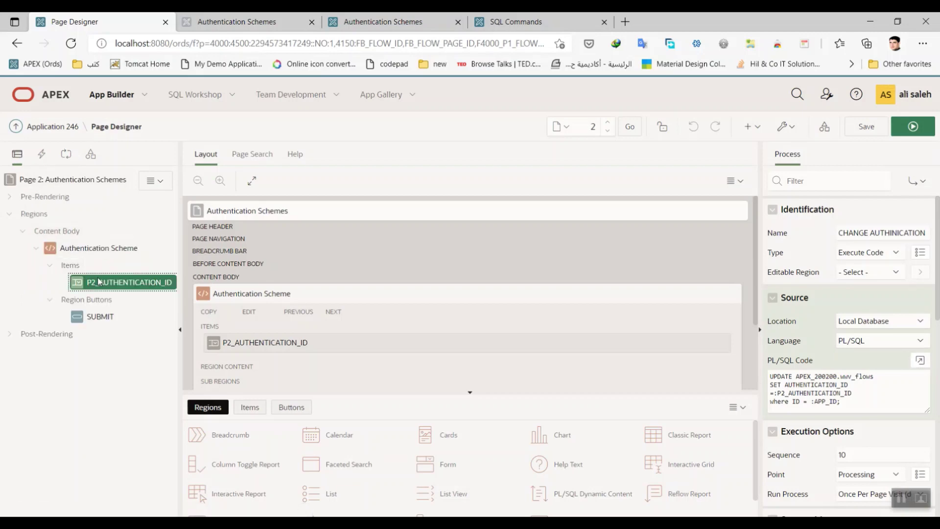
{"action": "scroll", "coordinate": [937, 245], "scroll_direction": "down", "scroll_amount": 4}
{"action": "scroll", "coordinate": [937, 257], "scroll_direction": "down", "scroll_amount": 8}
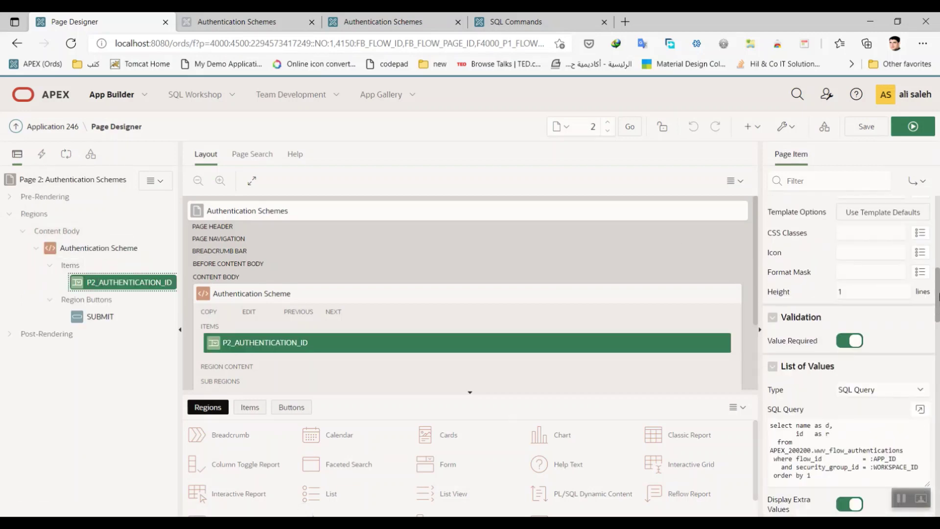
{"action": "left_click", "coordinate": [920, 311]}
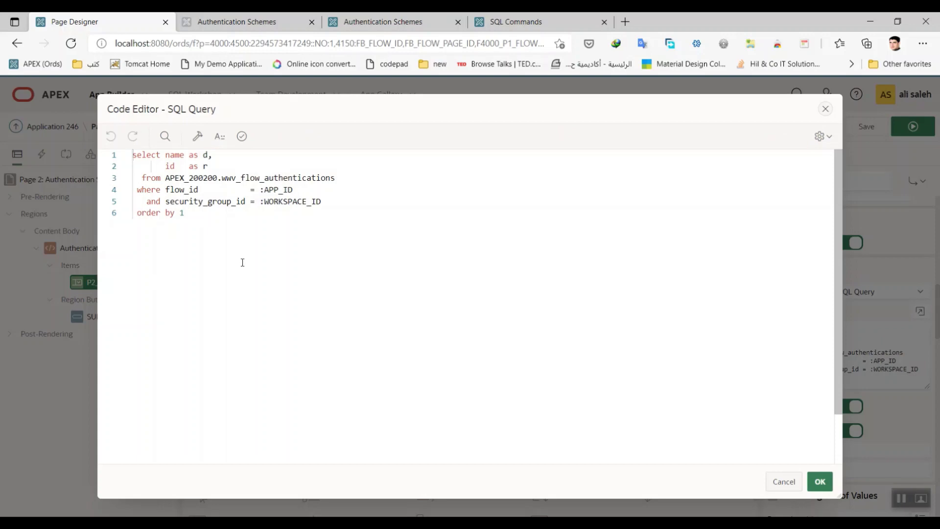
{"action": "left_click", "coordinate": [786, 485]}
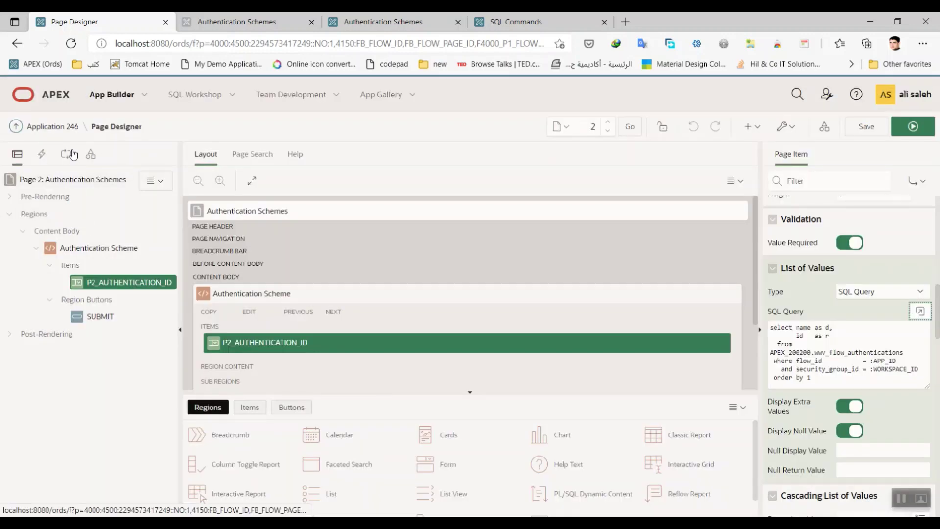
{"action": "left_click", "coordinate": [66, 154]}
{"action": "left_click", "coordinate": [920, 360]}
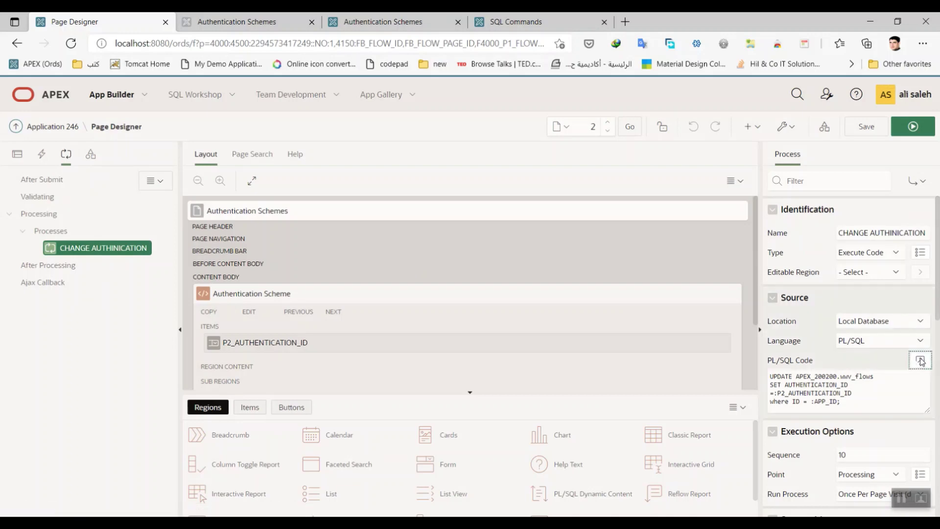
{"action": "double_click", "coordinate": [252, 155]}
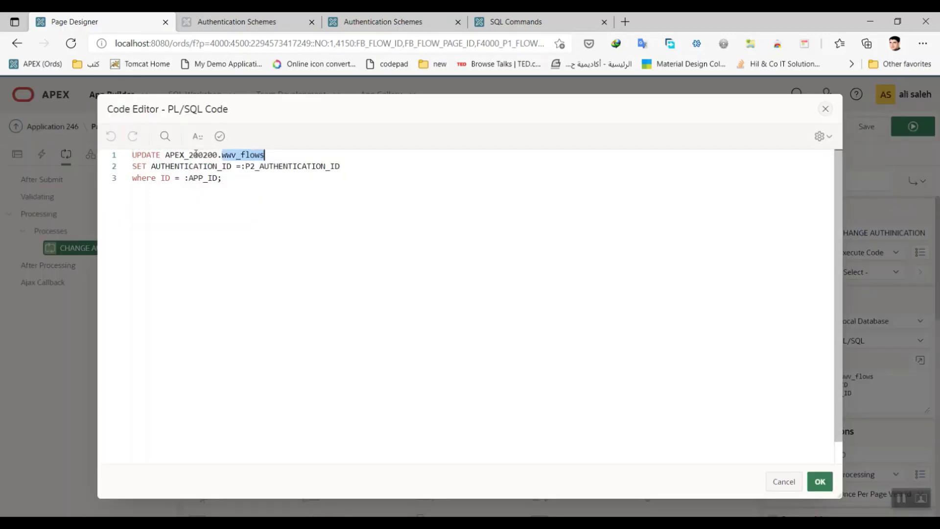
{"action": "key", "text": "ctrl+a"}
{"action": "left_click", "coordinate": [196, 154]}
{"action": "double_click", "coordinate": [196, 155]}
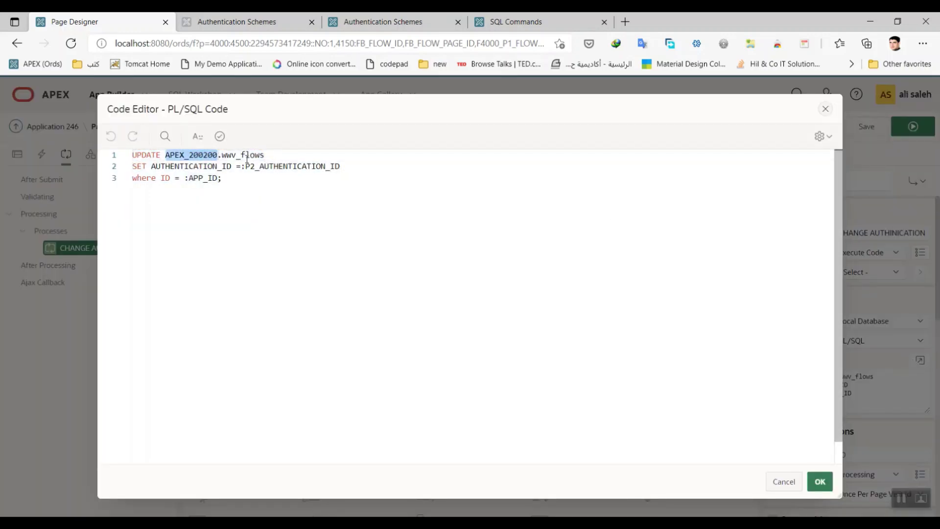
{"action": "left_click", "coordinate": [246, 155]}
{"action": "double_click", "coordinate": [246, 155]}
{"action": "left_click", "coordinate": [273, 214]}
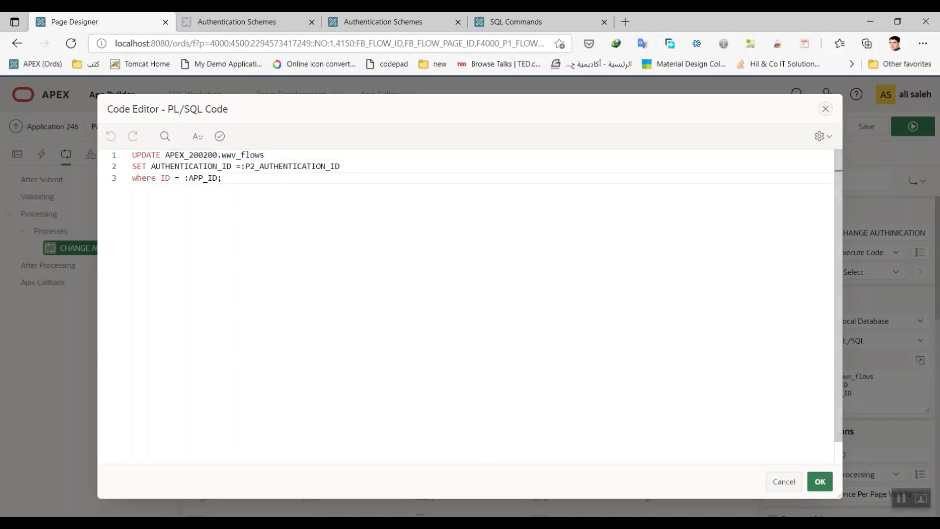
{"action": "triple_click", "coordinate": [187, 167]}
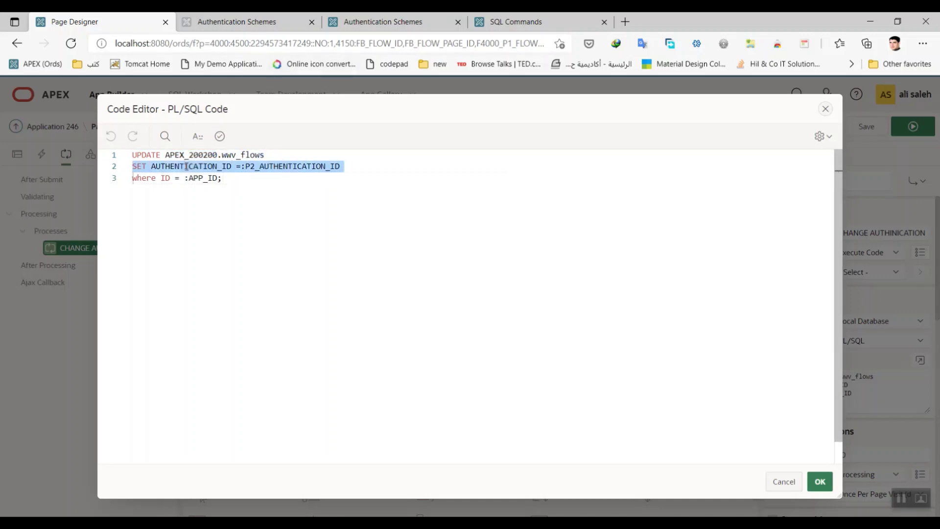
{"action": "left_click", "coordinate": [186, 167]}
{"action": "left_click_drag", "start_coordinate": [228, 180], "coordinate": [143, 178]}
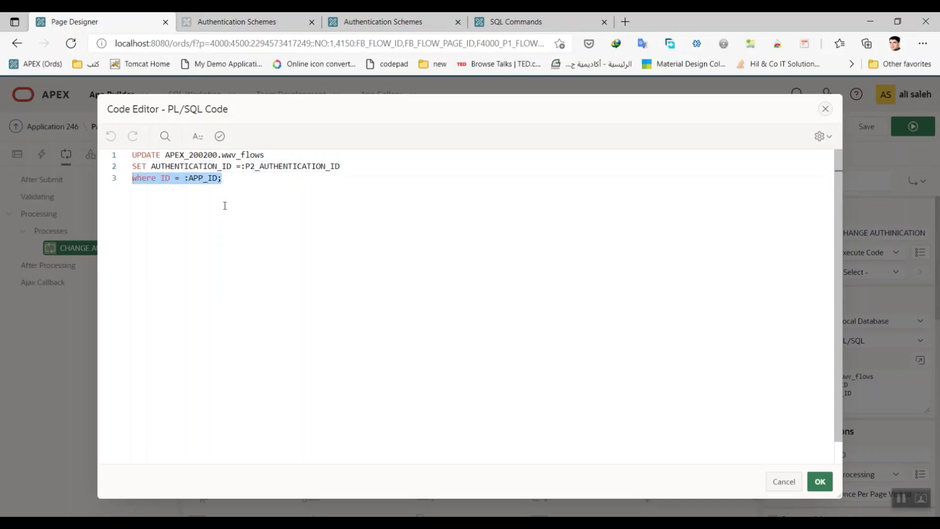
{"action": "left_click", "coordinate": [225, 206]}
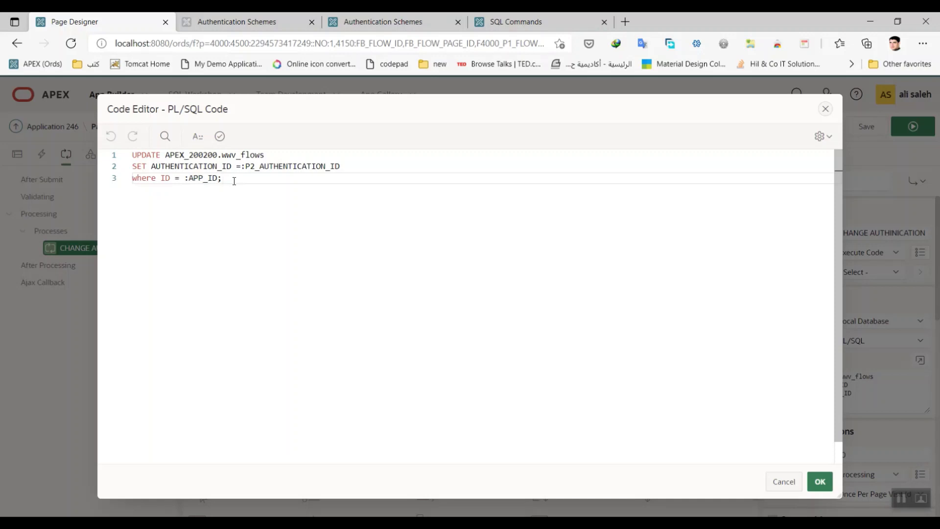
{"action": "left_click_drag", "start_coordinate": [185, 179], "coordinate": [217, 179]}
{"action": "left_click", "coordinate": [219, 136]}
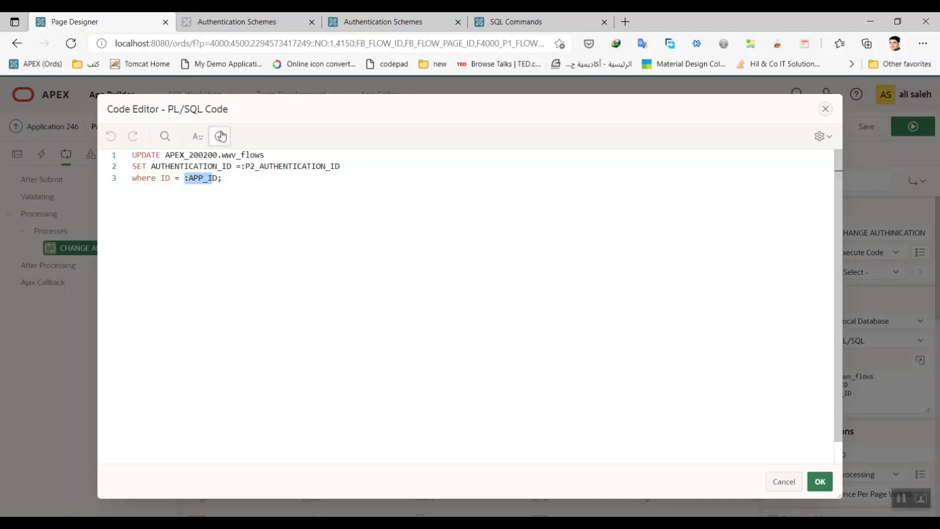
{"action": "left_click", "coordinate": [821, 482]}
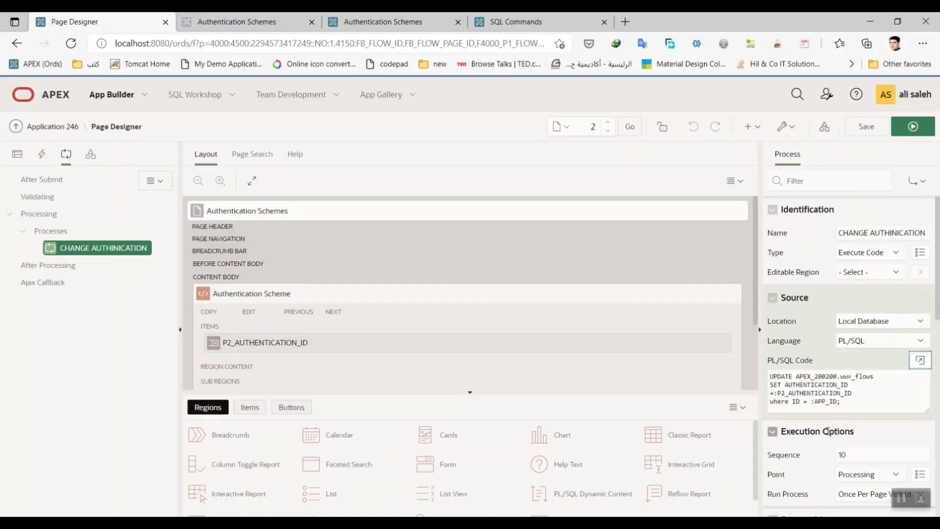